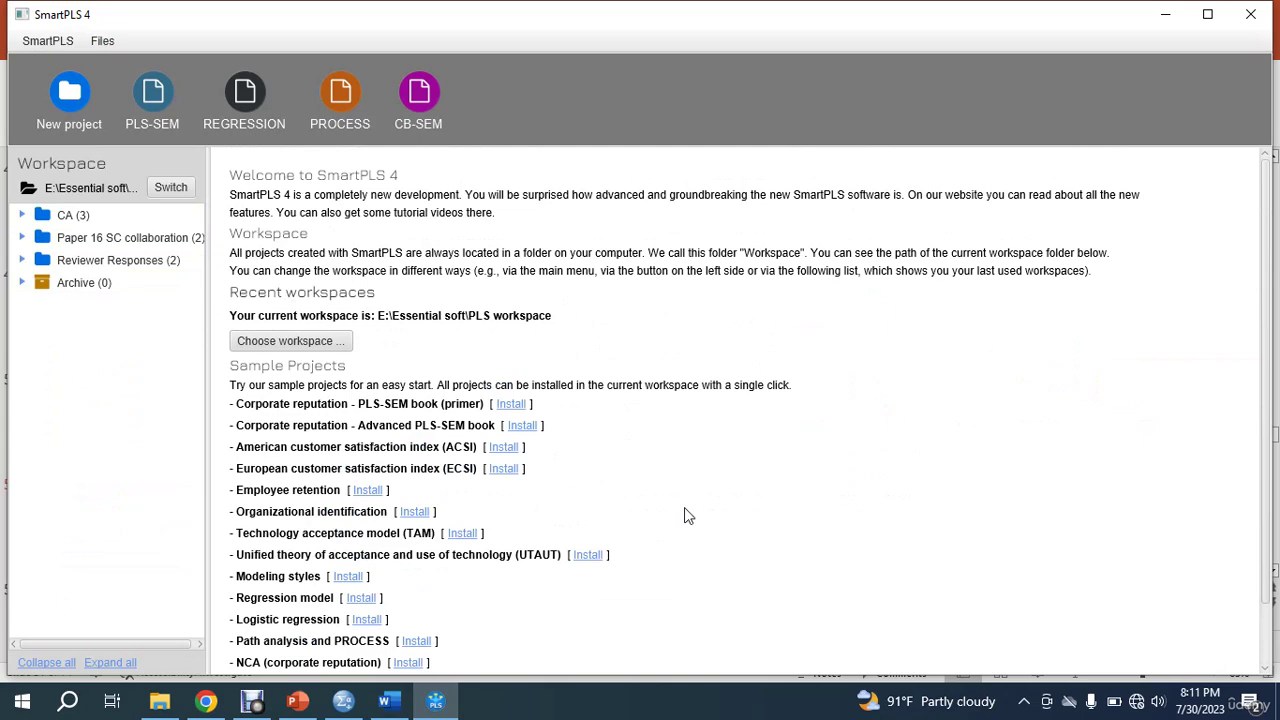
Create a new project named ChatGPT in the workspace
left_click(69, 97)
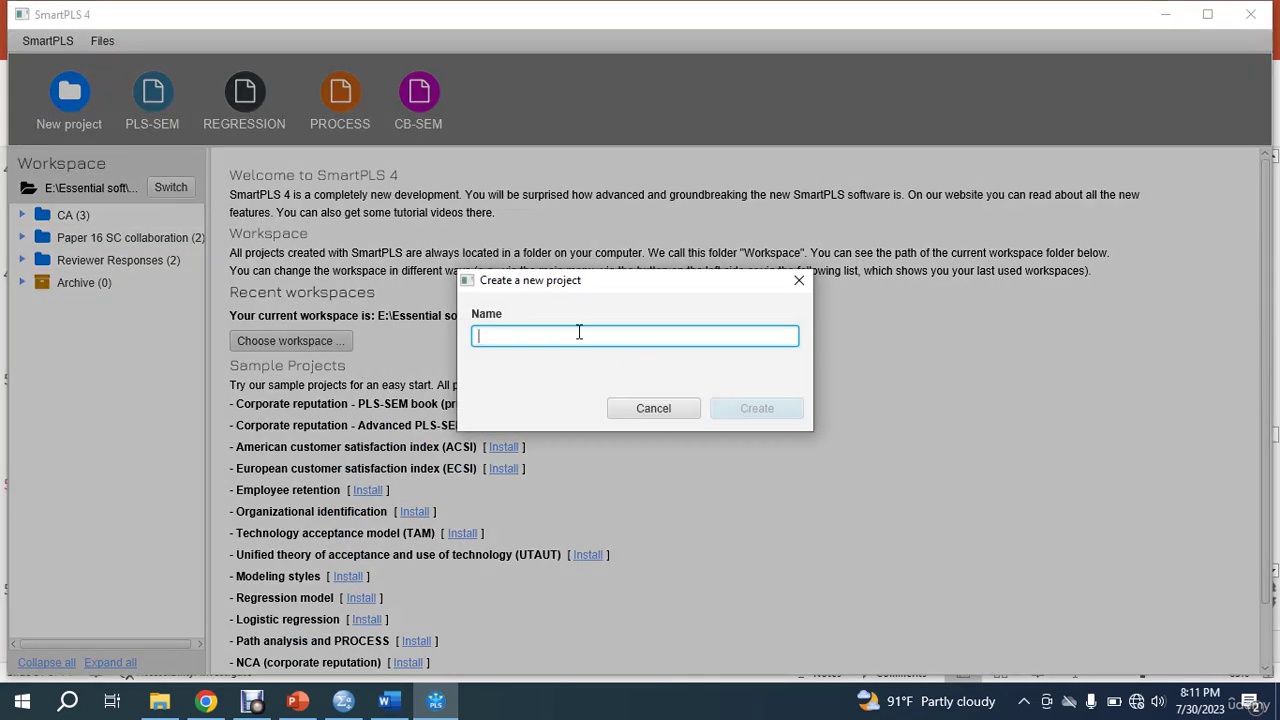
type("ChatGPT")
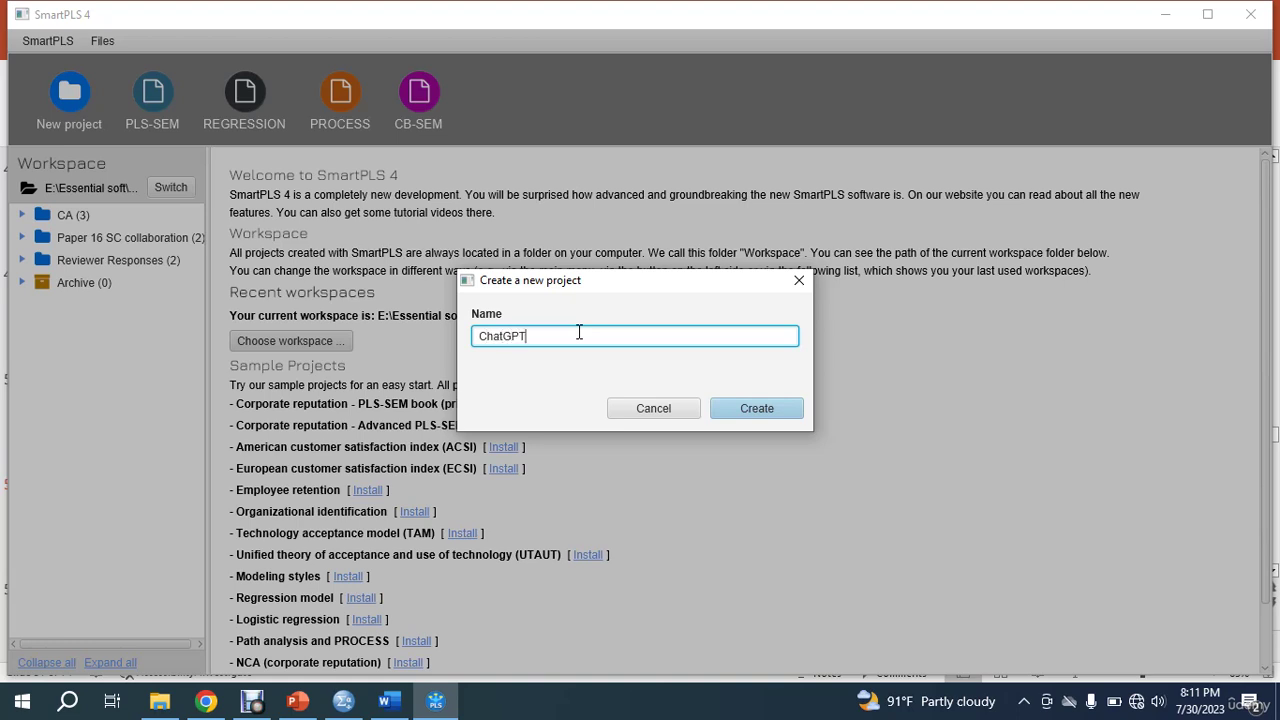
left_click(752, 407)
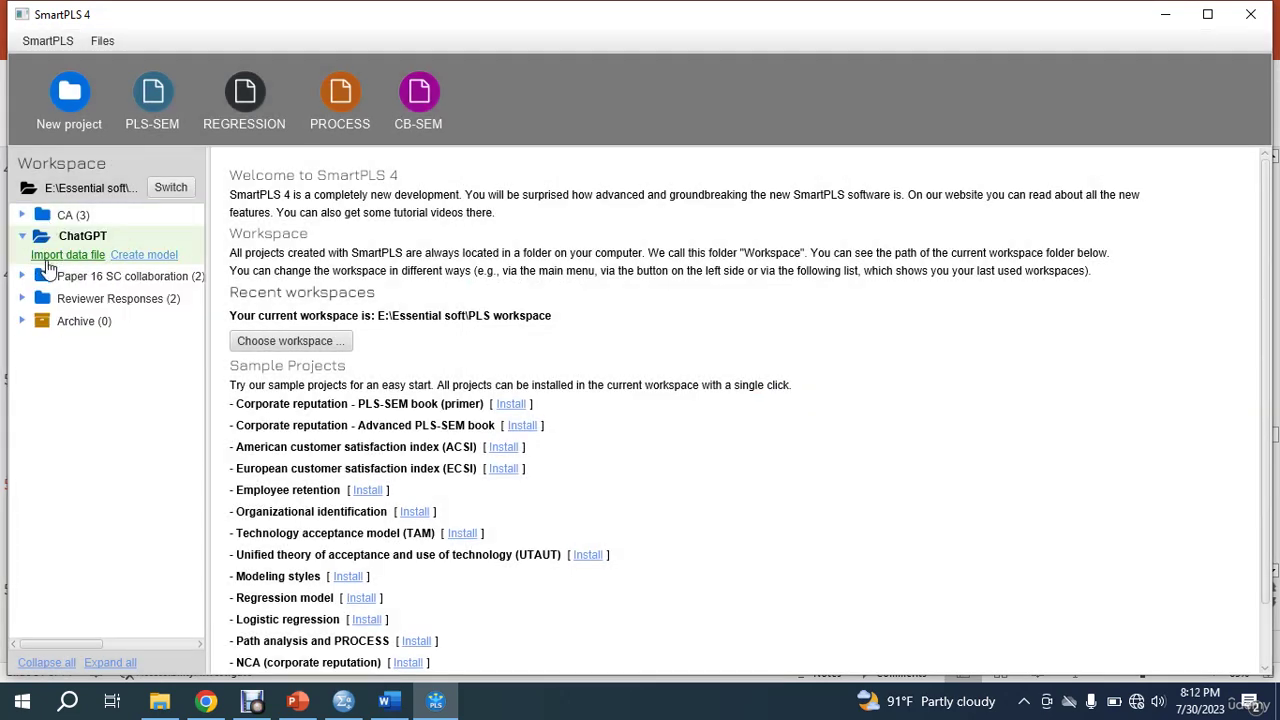
Import the SPSS Data file from the Data and Reports folder into the ChatGPT project, keeping all indicators and their scales
left_click(73, 259)
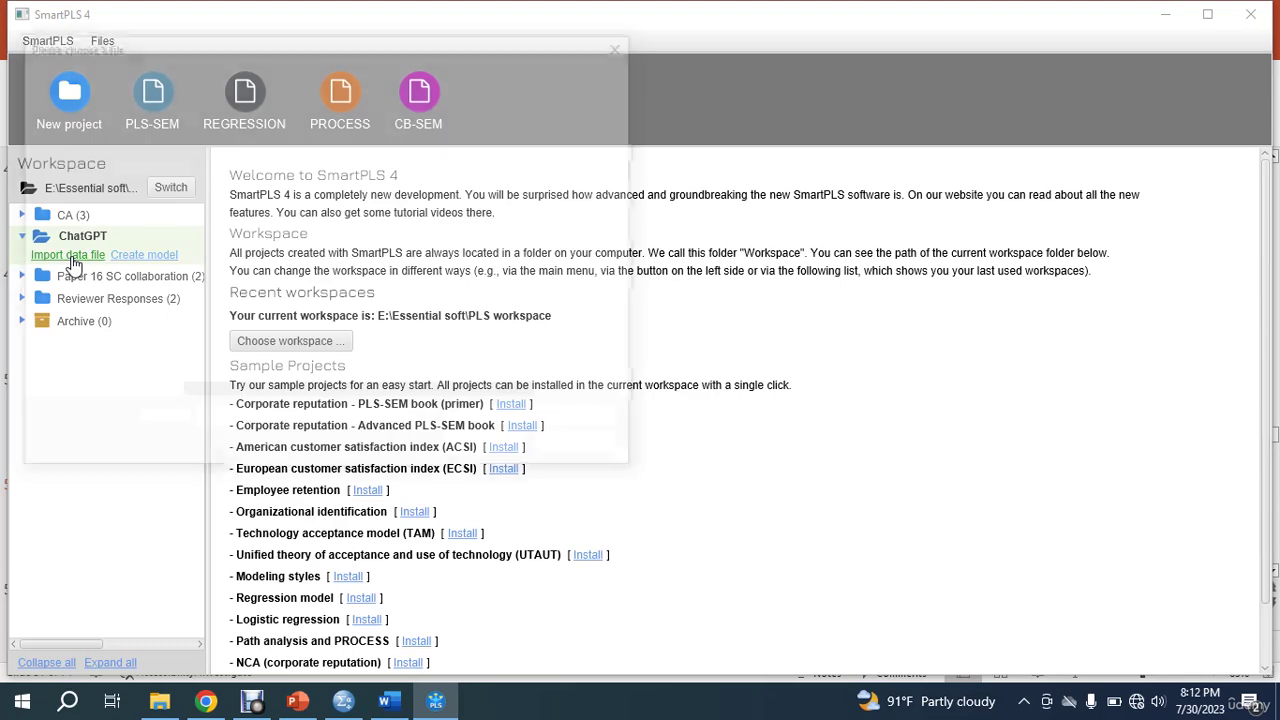
left_click(216, 230)
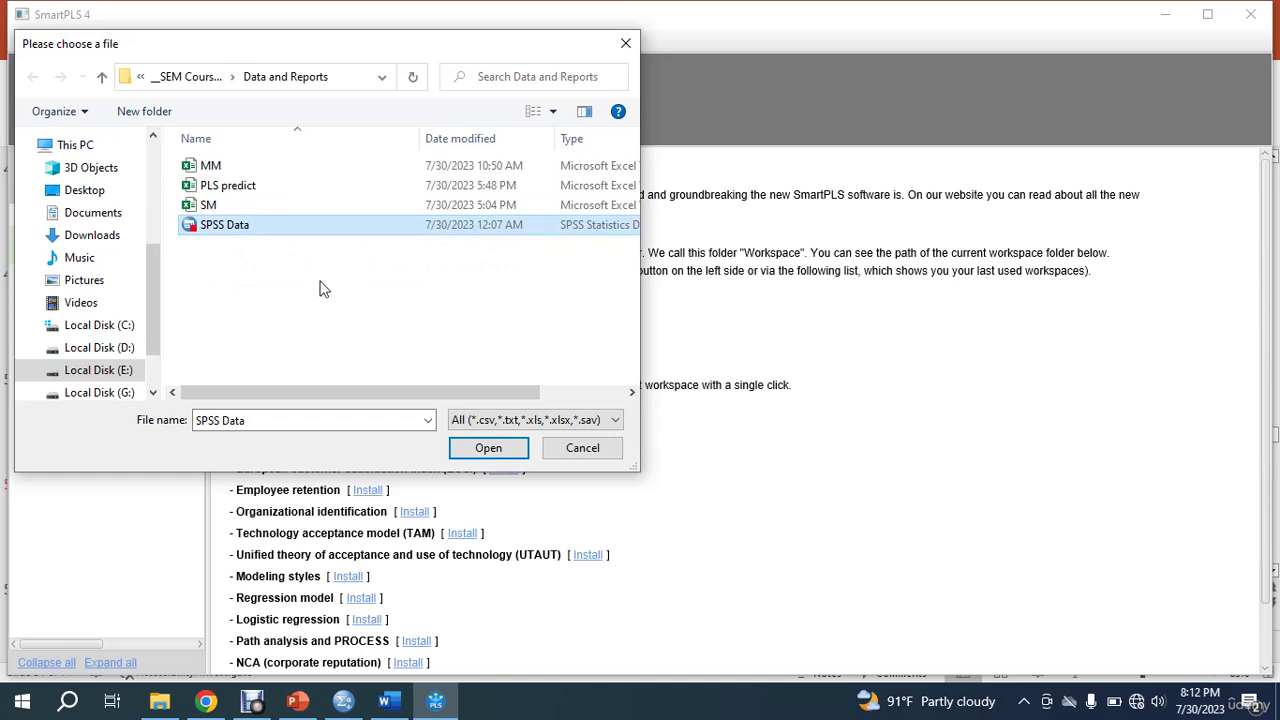
left_click(487, 449)
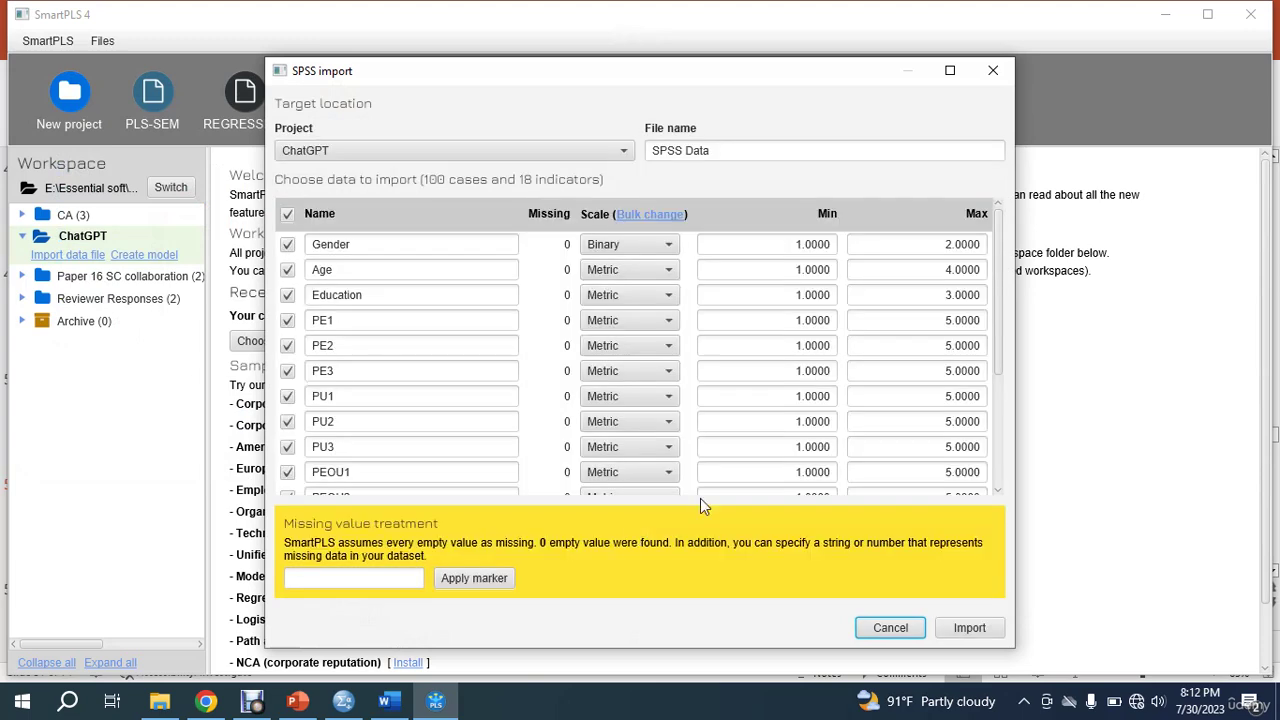
scroll(777, 420, "down", 4)
scroll(797, 421, "up", 4)
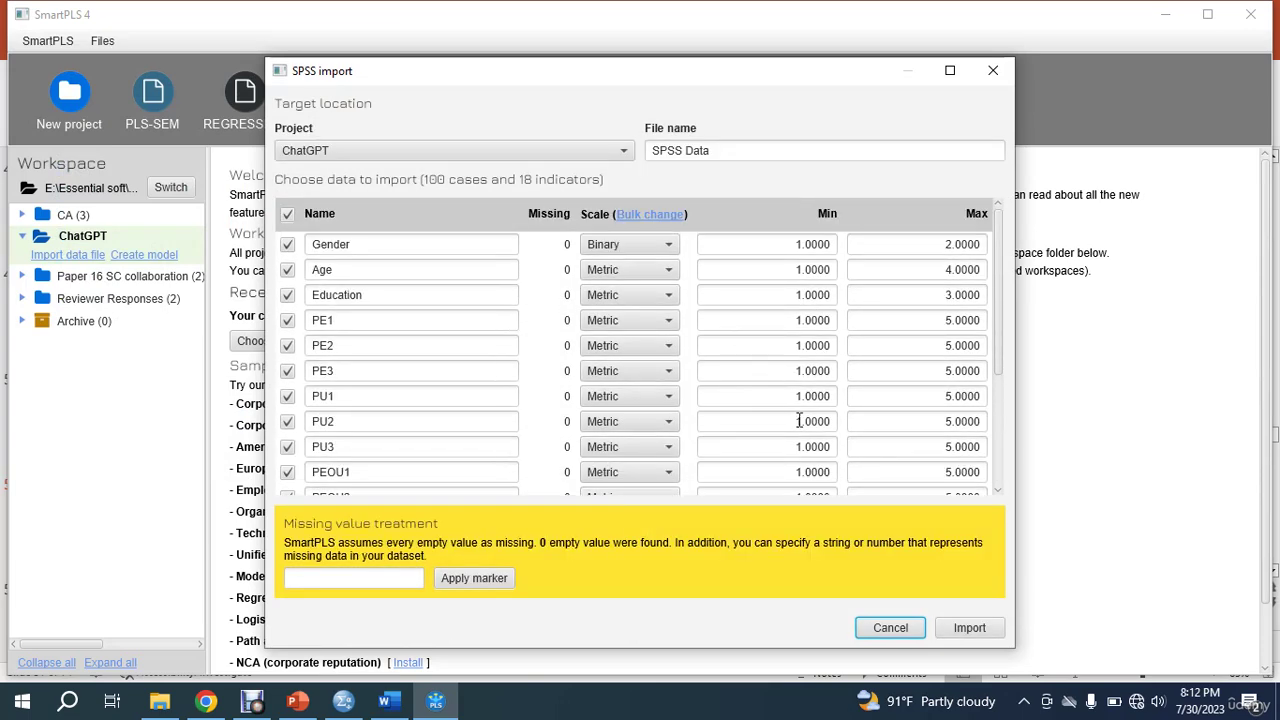
scroll(788, 450, "down", 3)
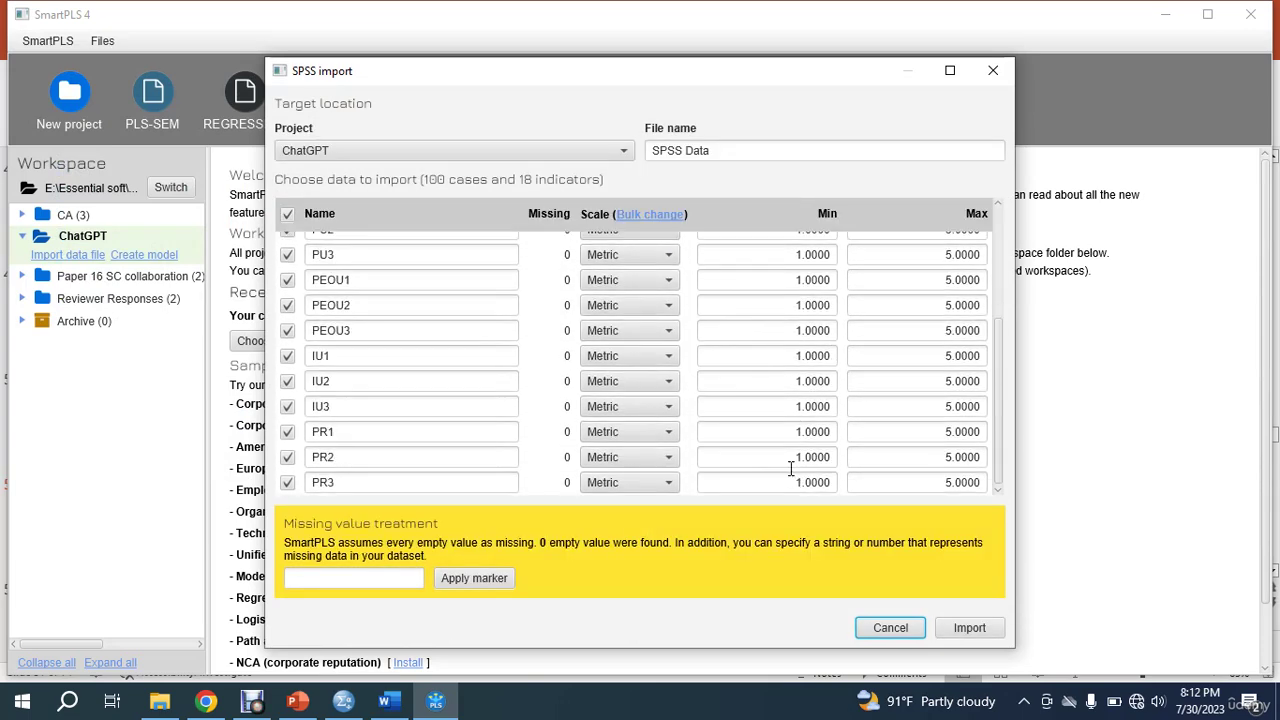
scroll(785, 449, "up", 4)
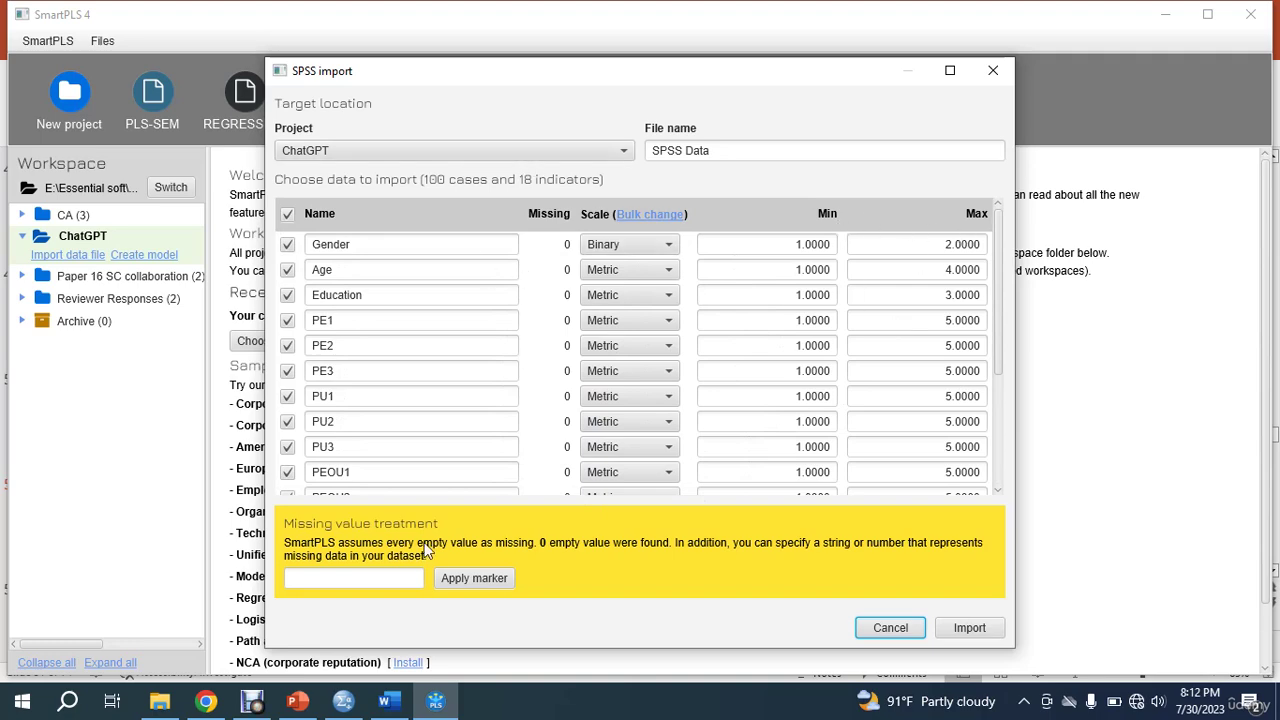
left_click(970, 629)
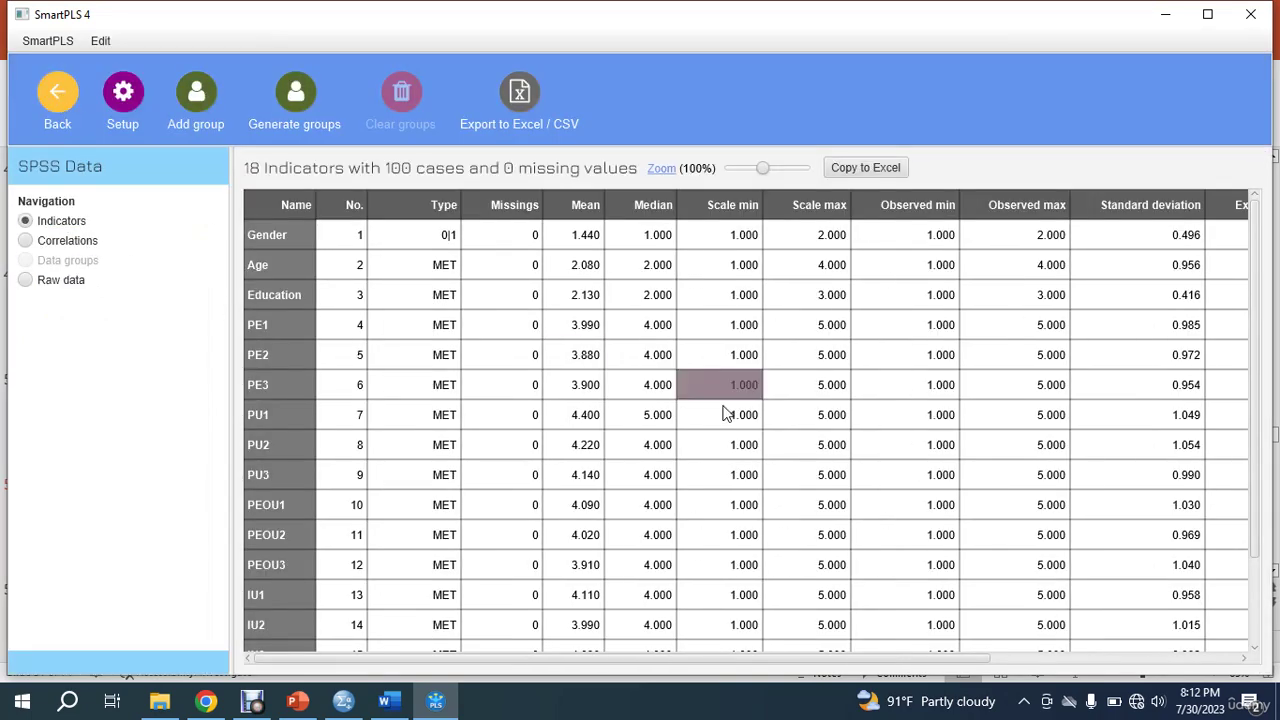
Look through the imported data's indicator table from Gender to PR3 and return to the workspace
left_click_drag(764, 657, 690, 662)
scroll(884, 478, "down", 3)
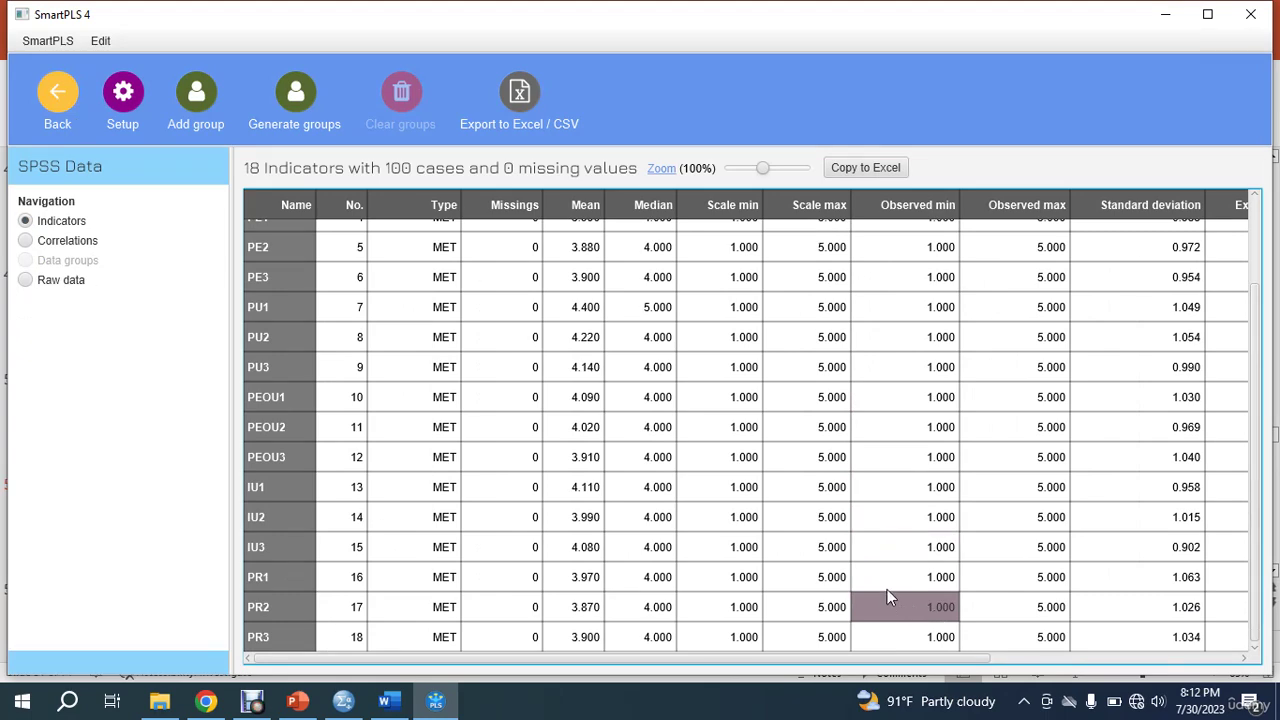
scroll(887, 589, "up", 3)
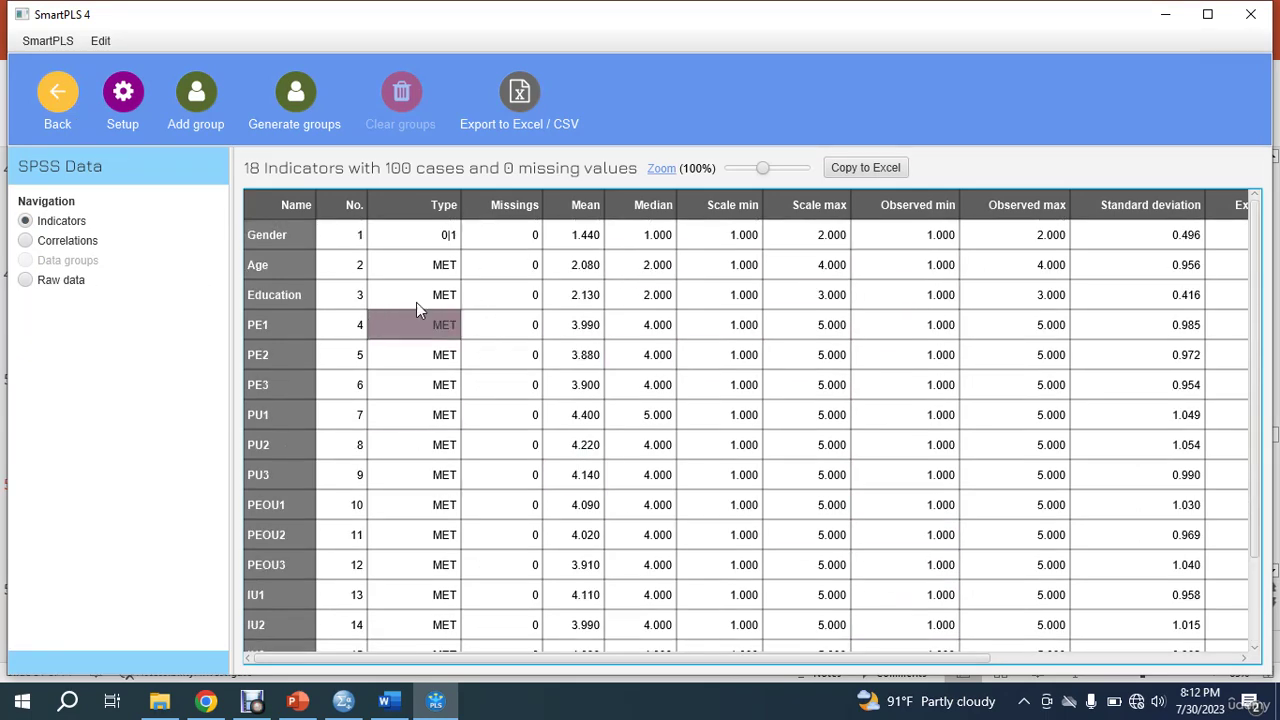
scroll(600, 450, "down", 3)
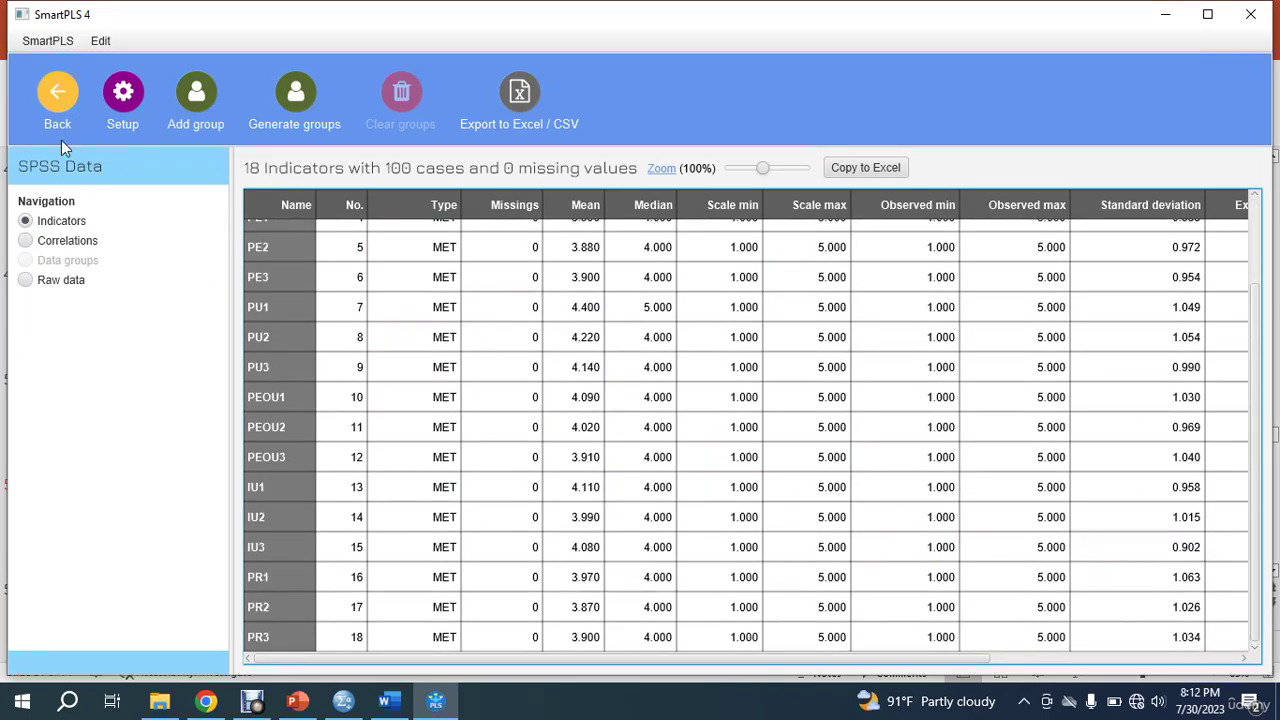
left_click(58, 105)
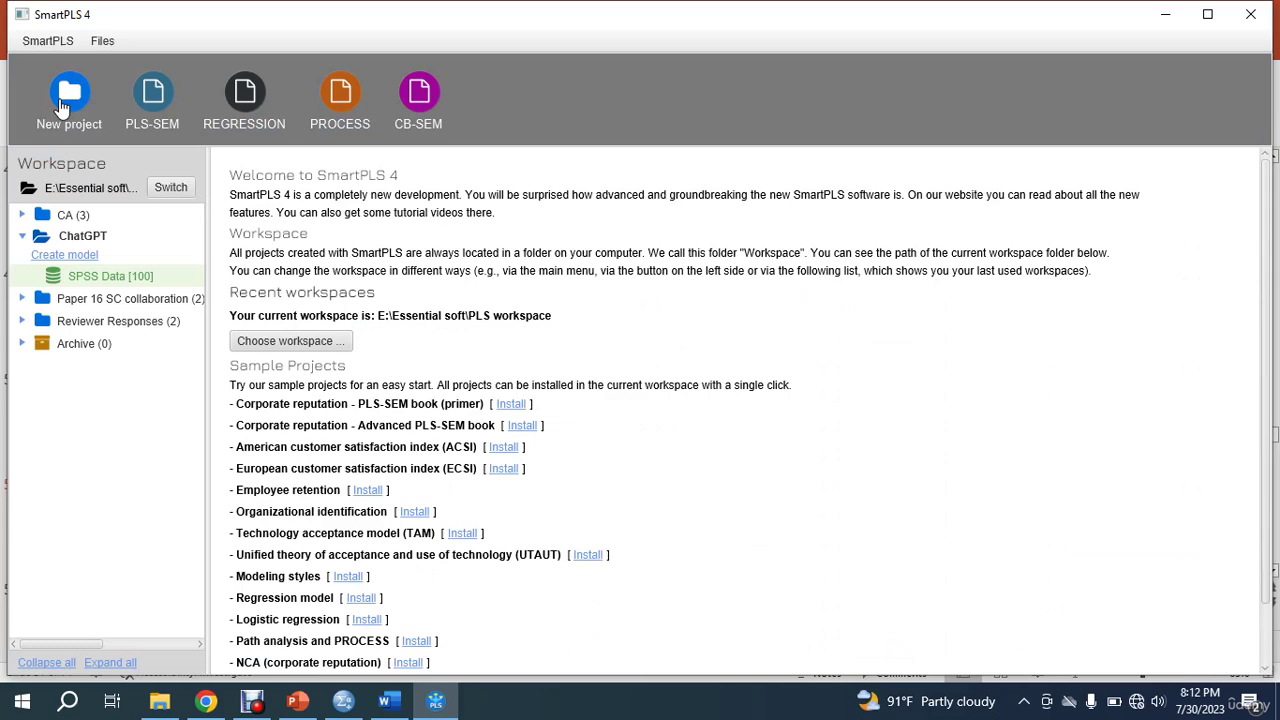
Create a PLS-SEM model named "ChatGPT basic" in the ChatGPT project
left_click(66, 257)
left_click(590, 340)
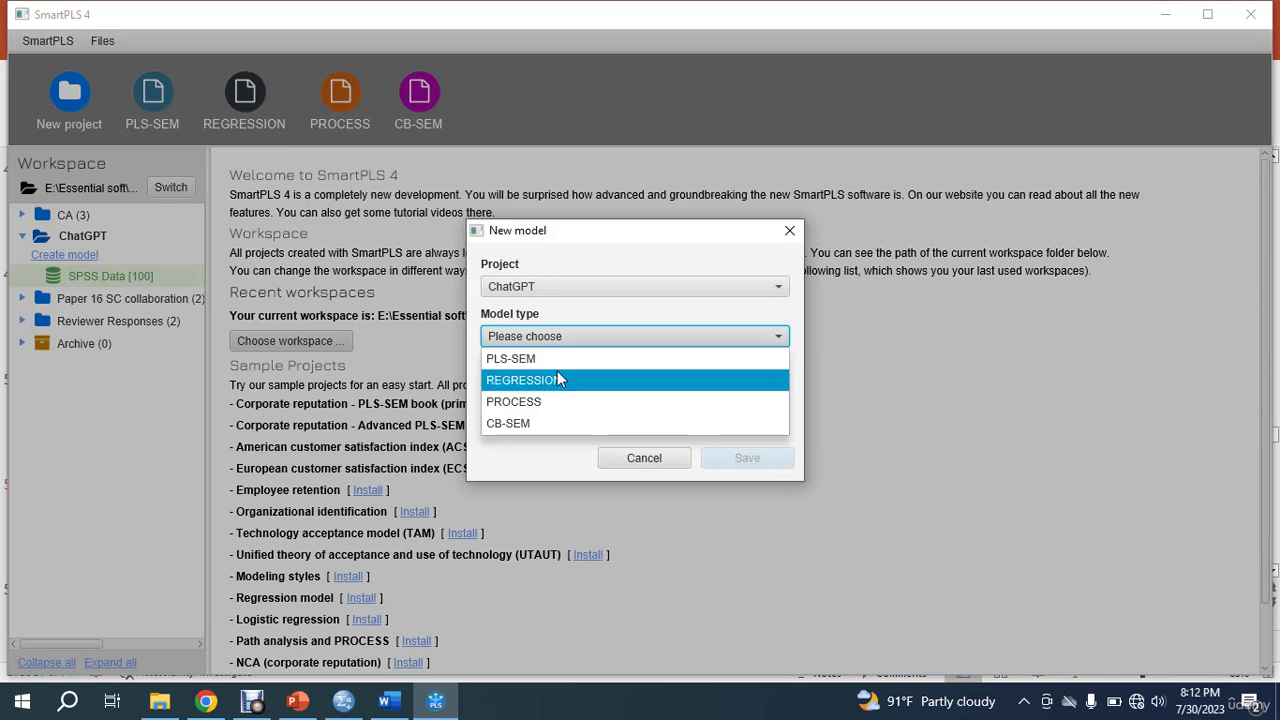
left_click(565, 359)
left_click(596, 385)
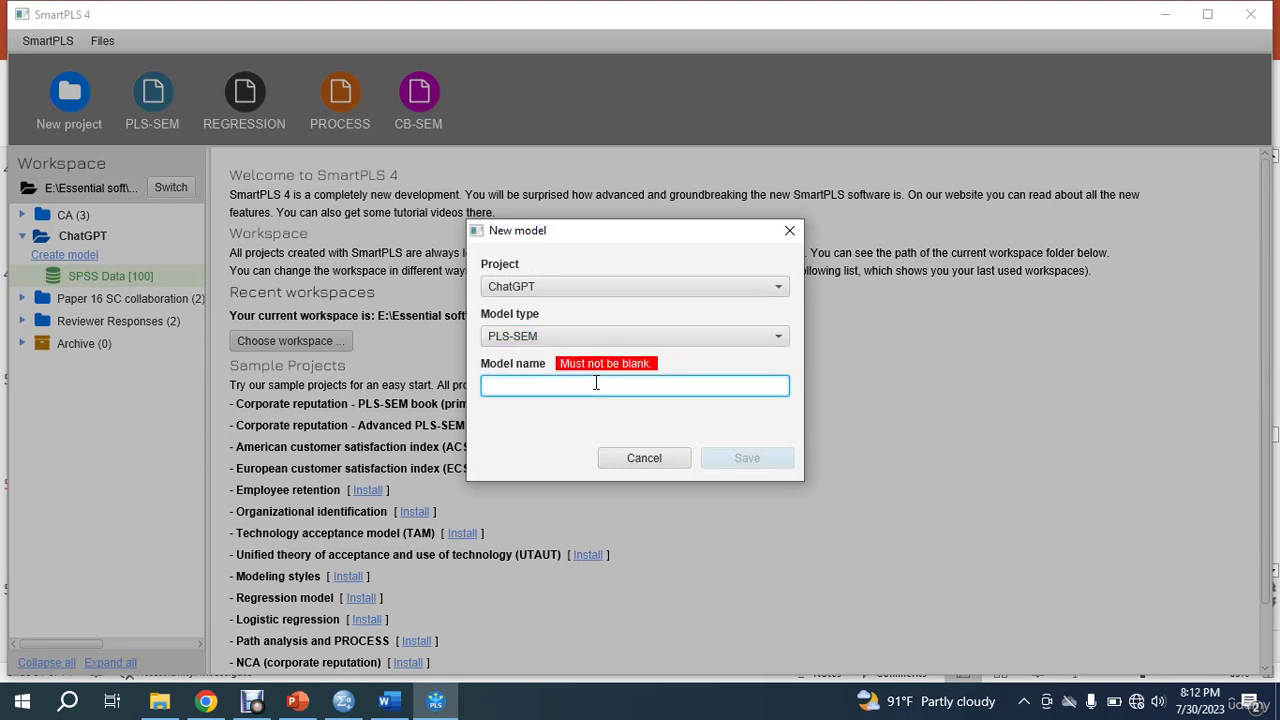
type("C")
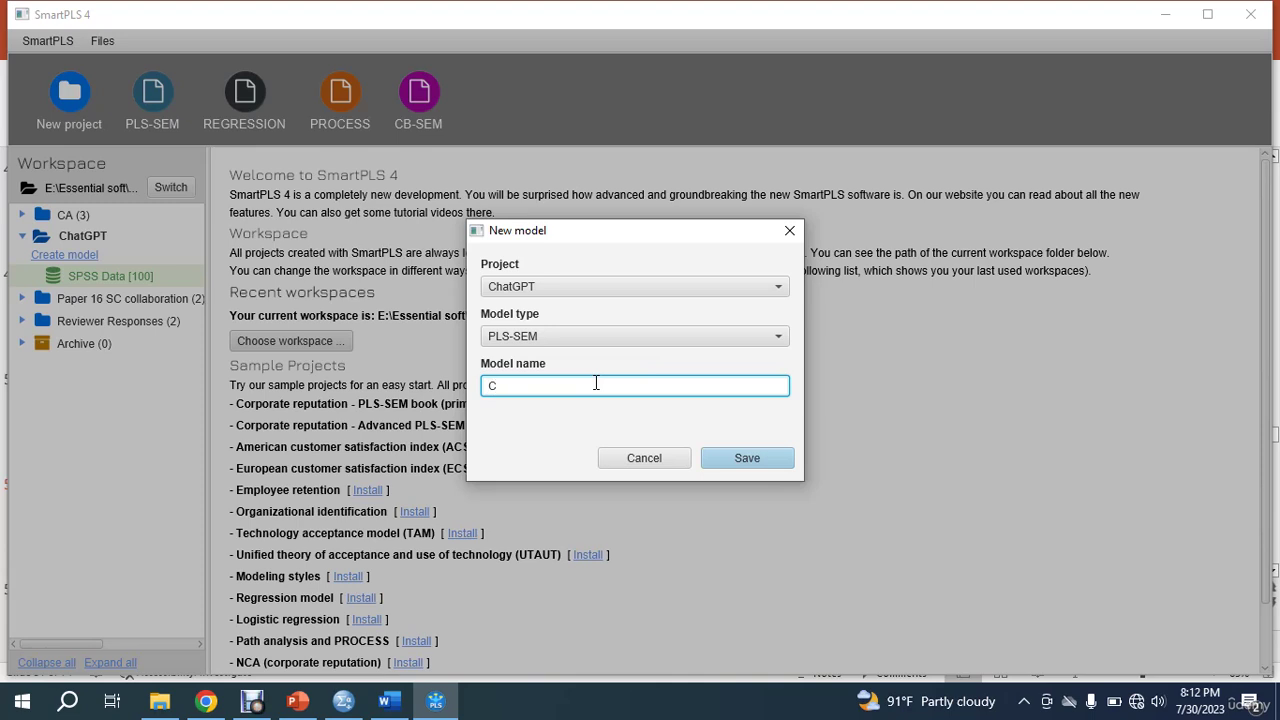
type("hatGPT basic")
left_click(765, 458)
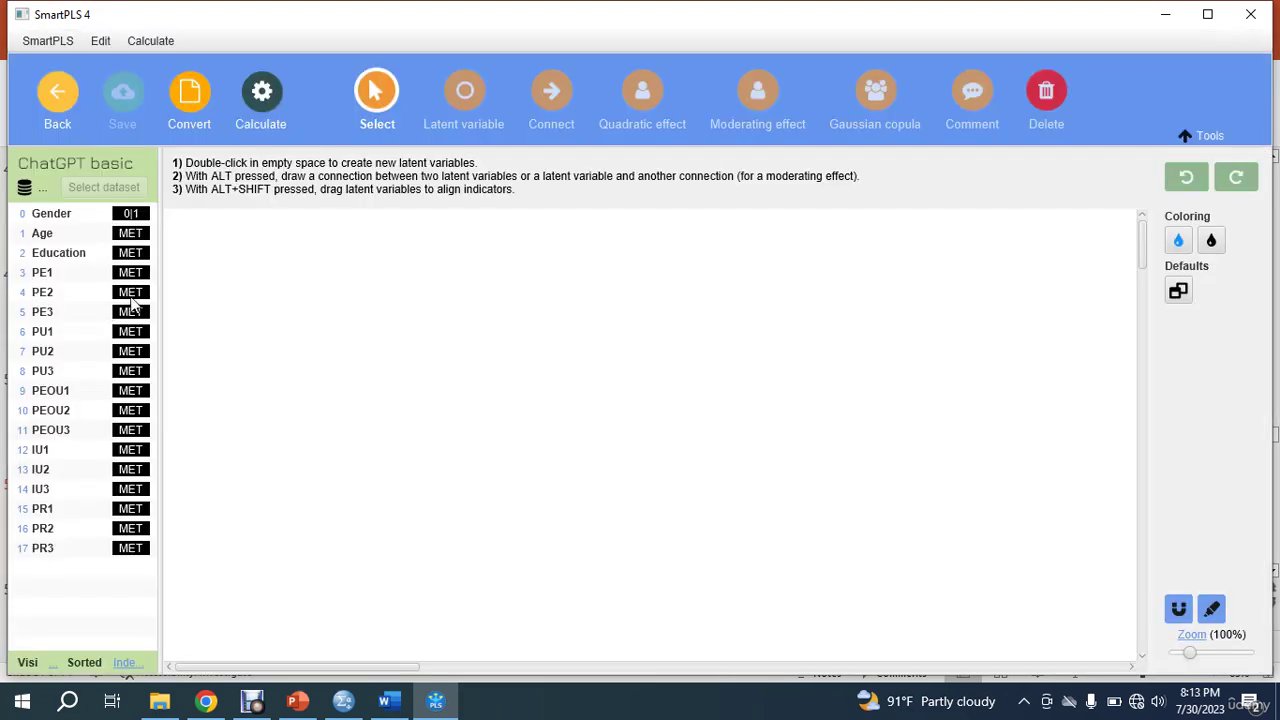
Add a latent variable named "Perceived enjoyment" to the model canvas using indicators PE1, PE2 and PE3
left_click(57, 216)
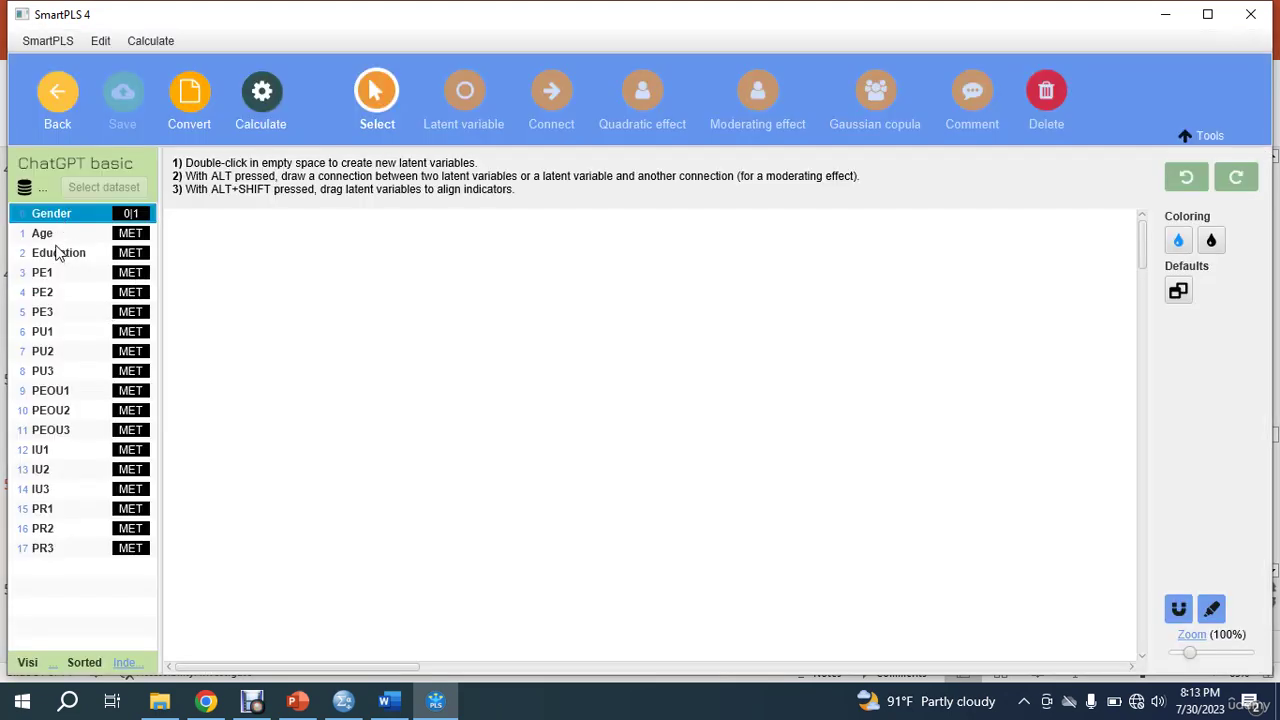
left_click(66, 255)
left_click(70, 274)
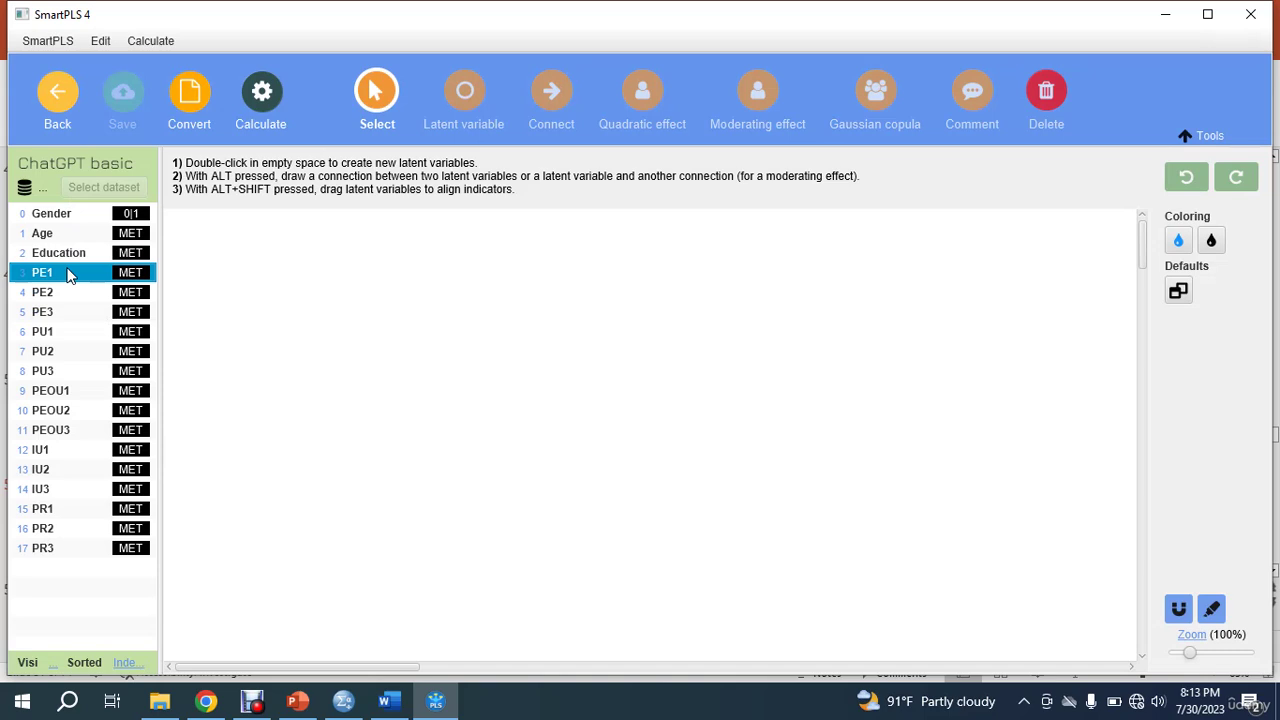
left_click(59, 313, "shift")
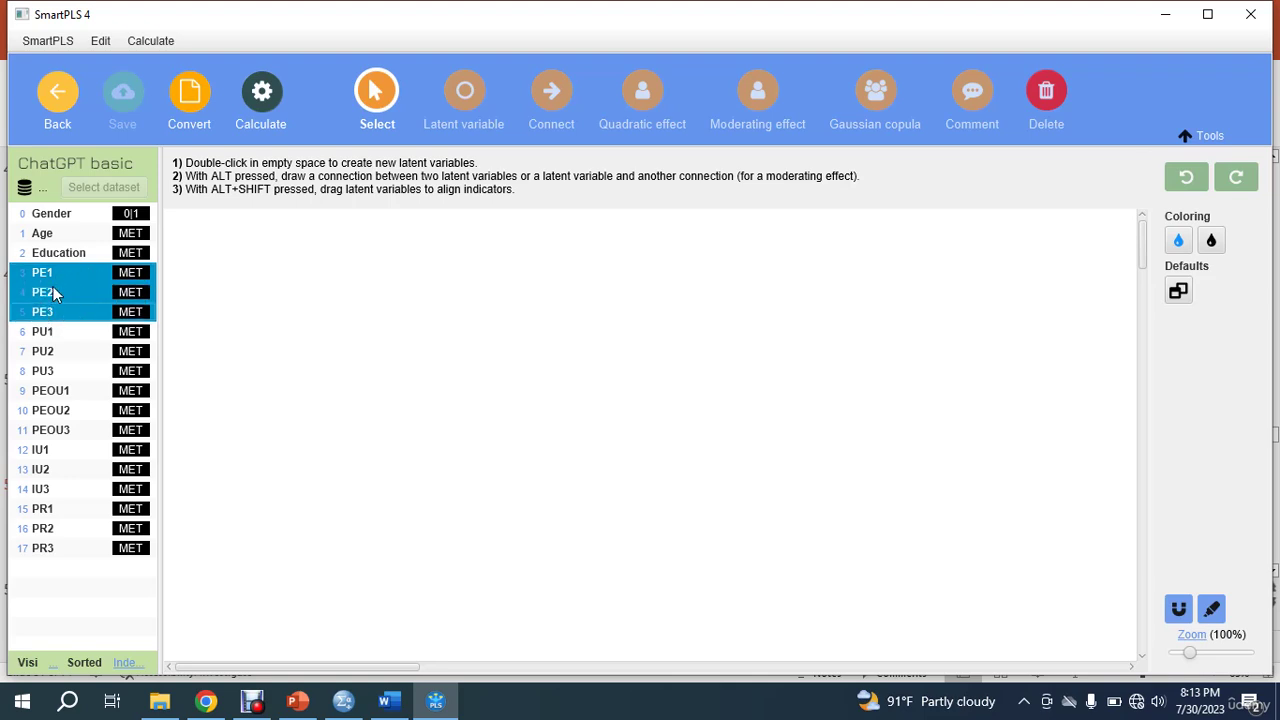
left_click_drag(55, 292, 486, 397)
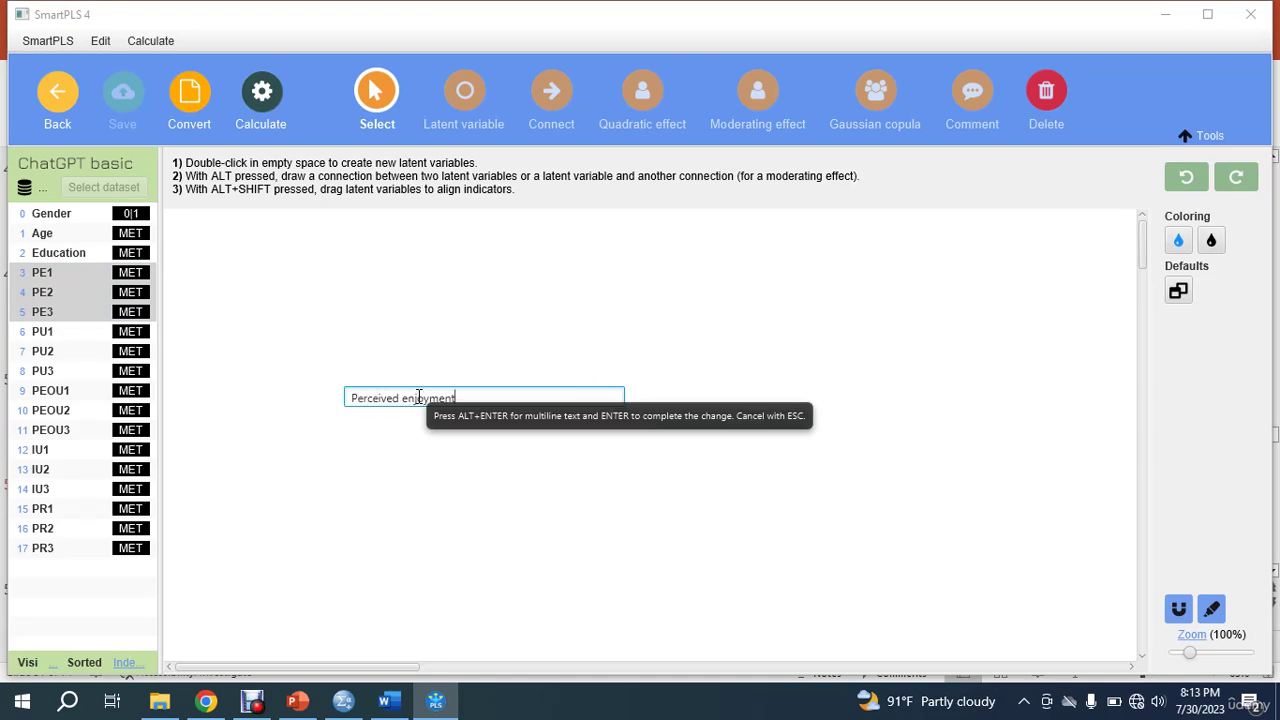
key("Return")
Place Perceived enjoyment in the left-middle of the canvas and align its indicators on its left side
left_click_drag(496, 390, 400, 330)
left_click(1179, 258)
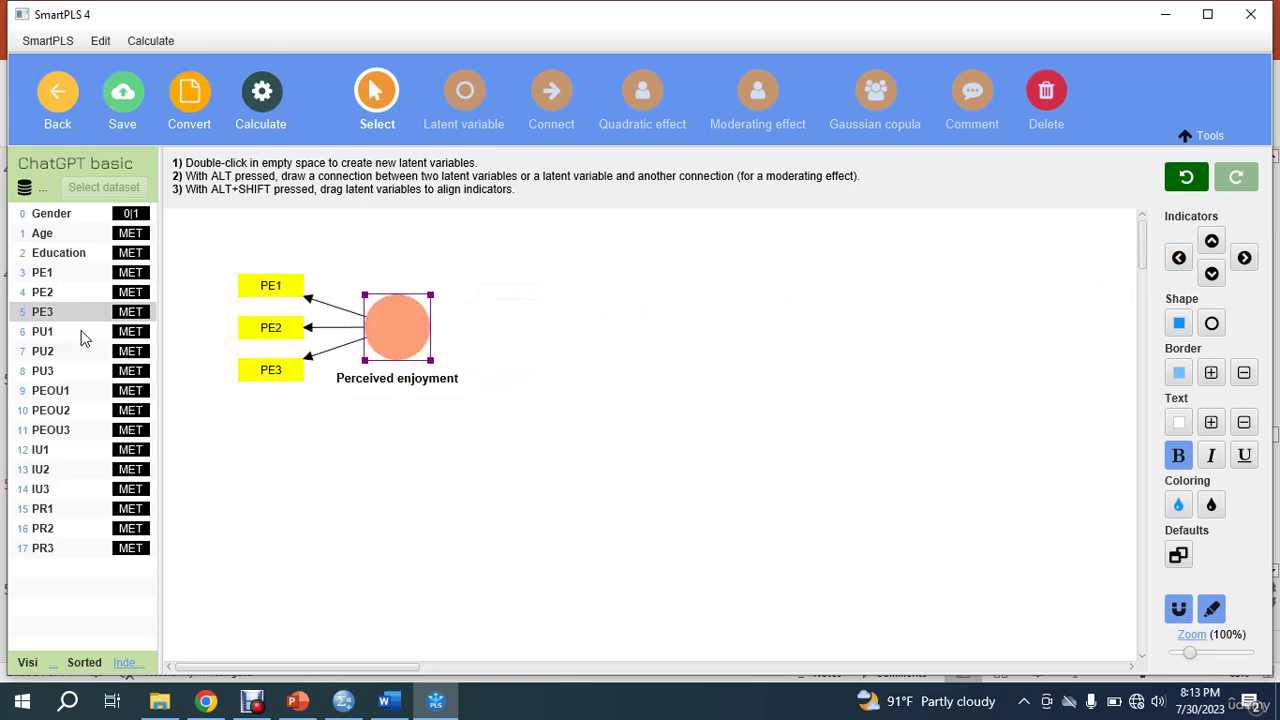
left_click_drag(383, 337, 403, 442)
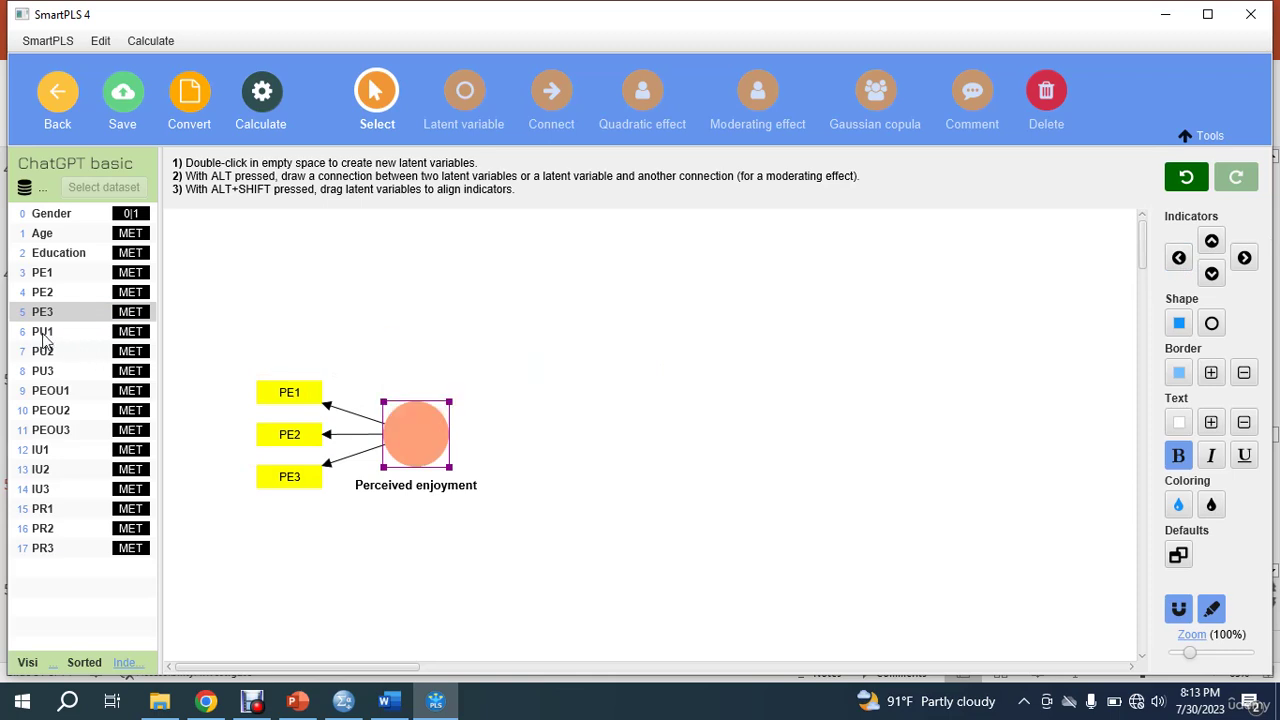
Add a latent variable named "Perceived usefulness" using indicators PU1, PU2 and PU3
left_click(43, 336)
left_click(66, 378, "shift")
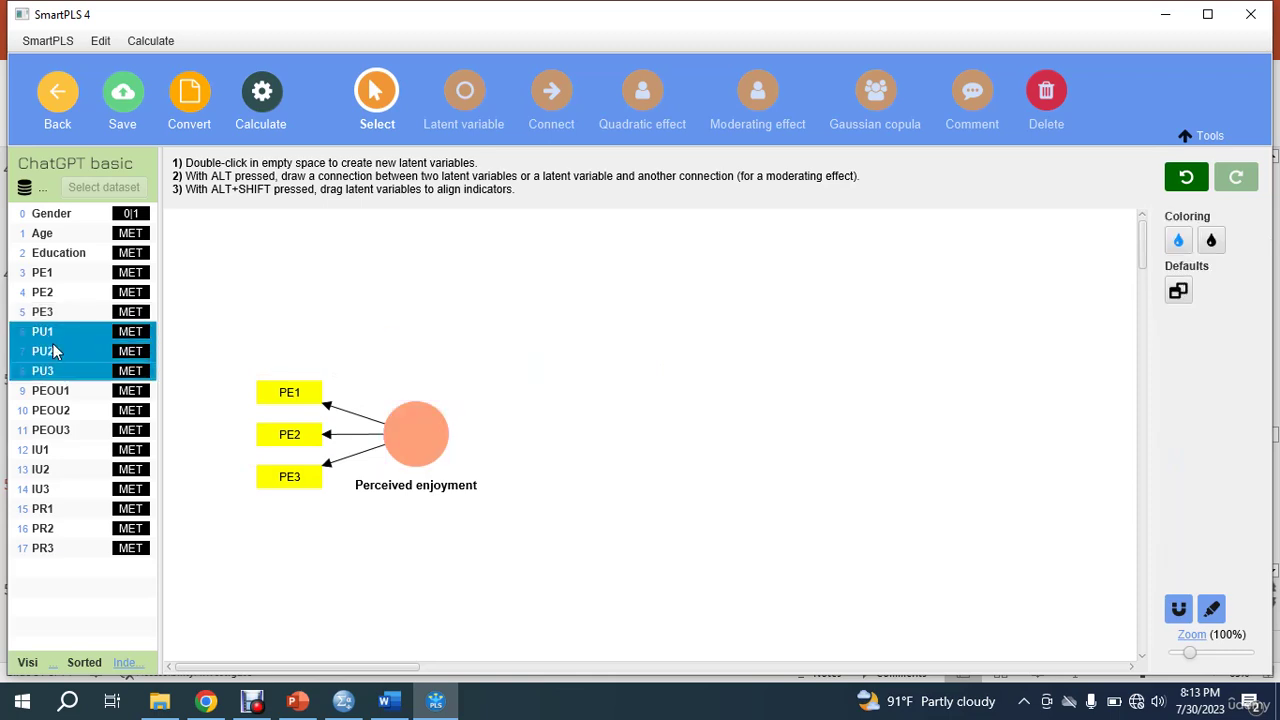
left_click_drag(55, 348, 651, 360)
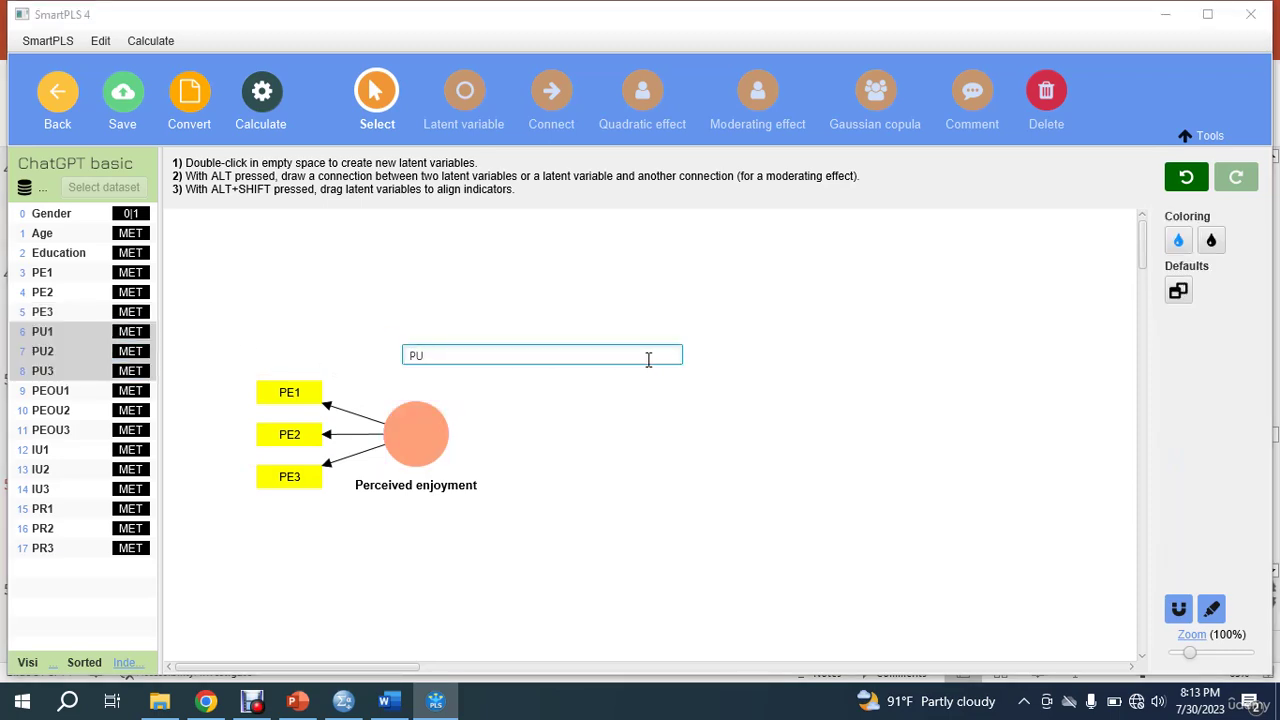
type("Perceived u")
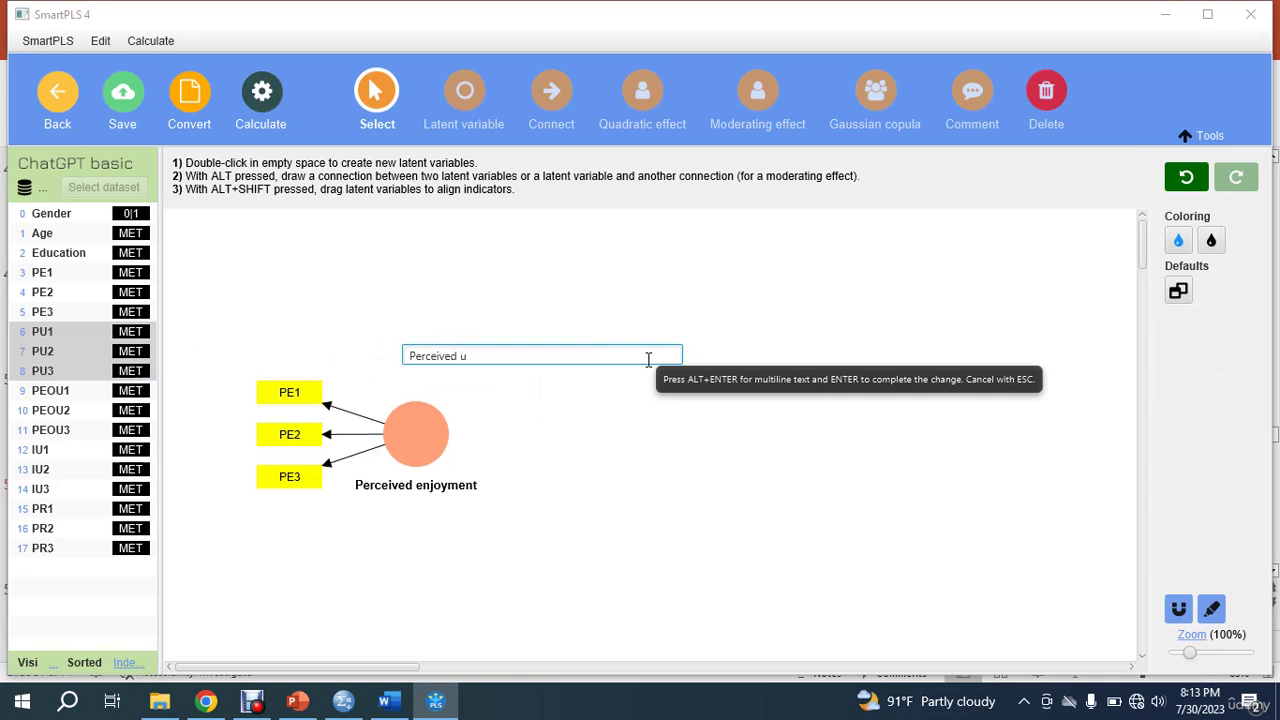
type("sefulness")
key("Return")
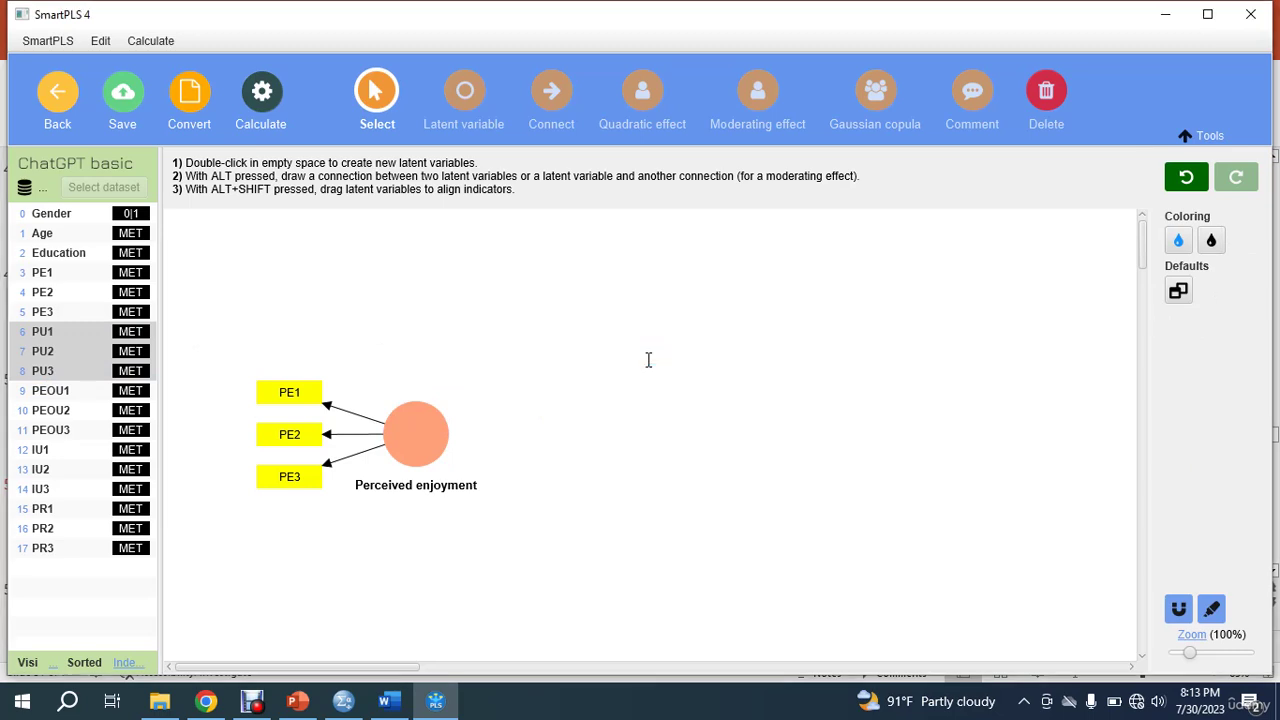
Place Perceived usefulness directly above Perceived enjoyment and align its indicators on its left side
left_click(430, 307)
mouse_move(430, 307)
left_mouse_down()
mouse_move(402, 288)
mouse_move(407, 297)
left_mouse_up()
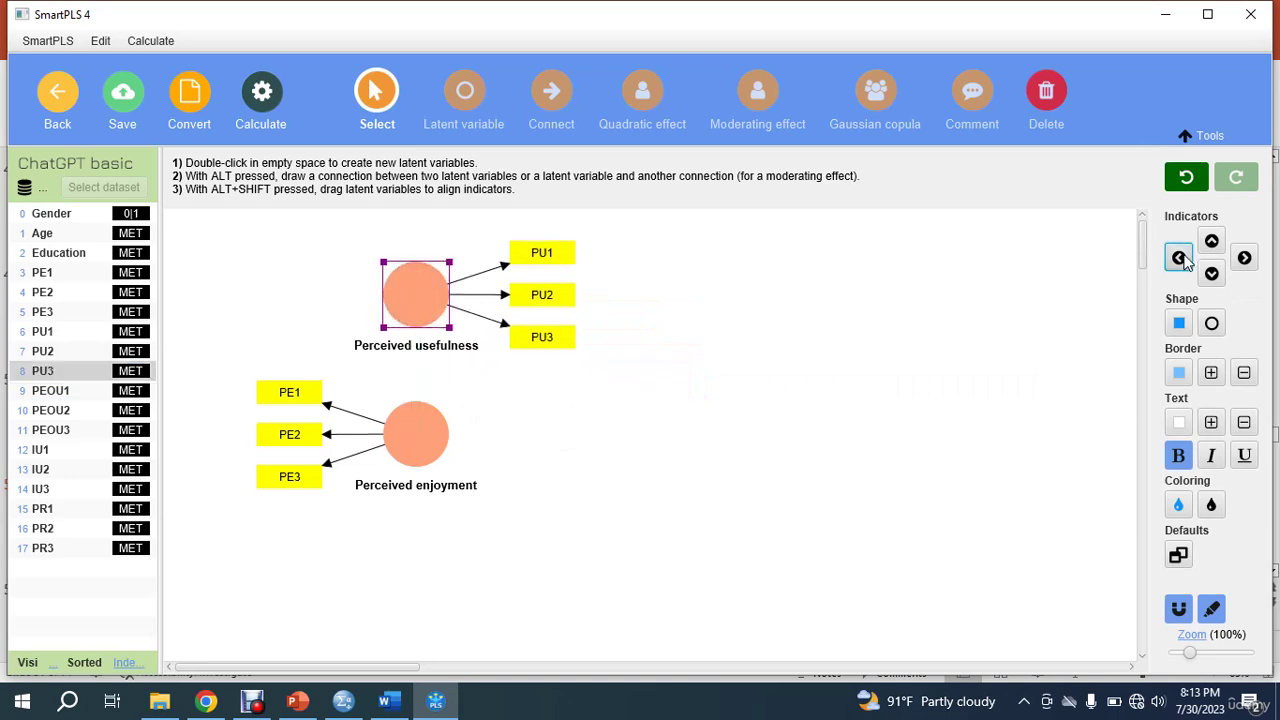
left_click(1179, 258)
Add a "Perceived ease of use" latent variable from PEOU1 to PEOU3 below Perceived enjoyment, with its indicators aligned on the left side
left_click(50, 390)
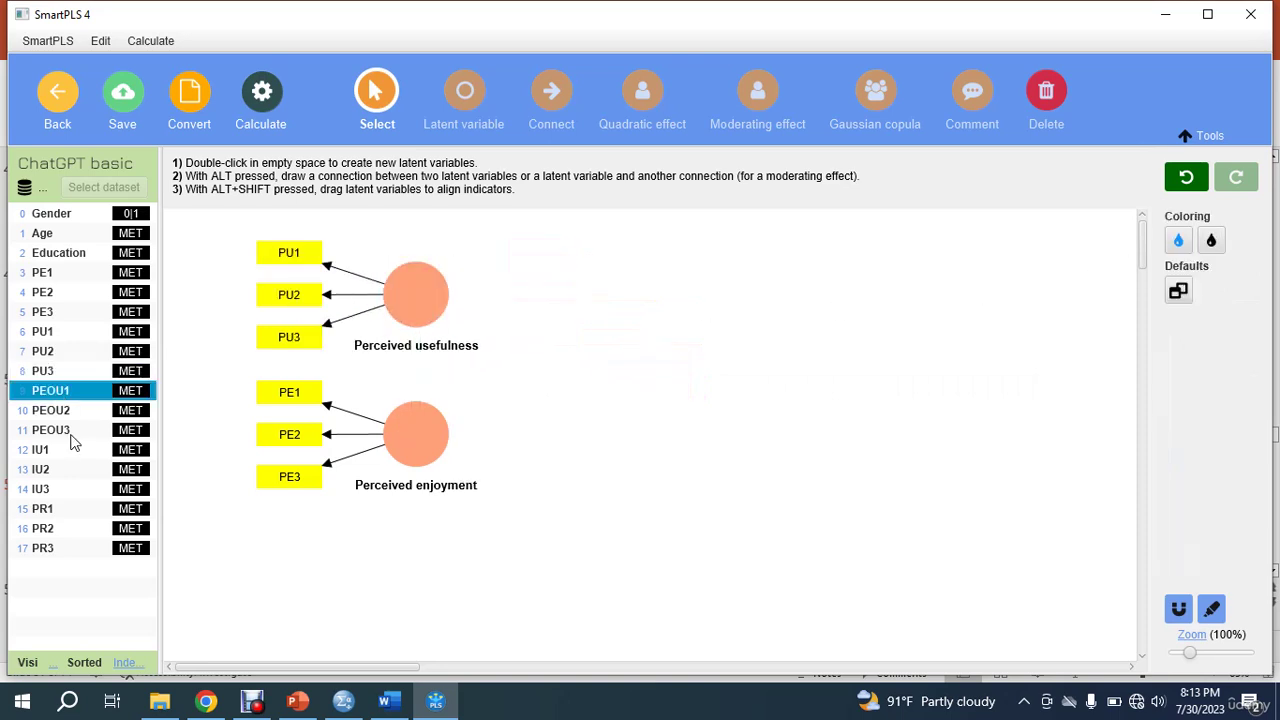
left_click(72, 430, "shift")
left_click_drag(72, 430, 697, 438)
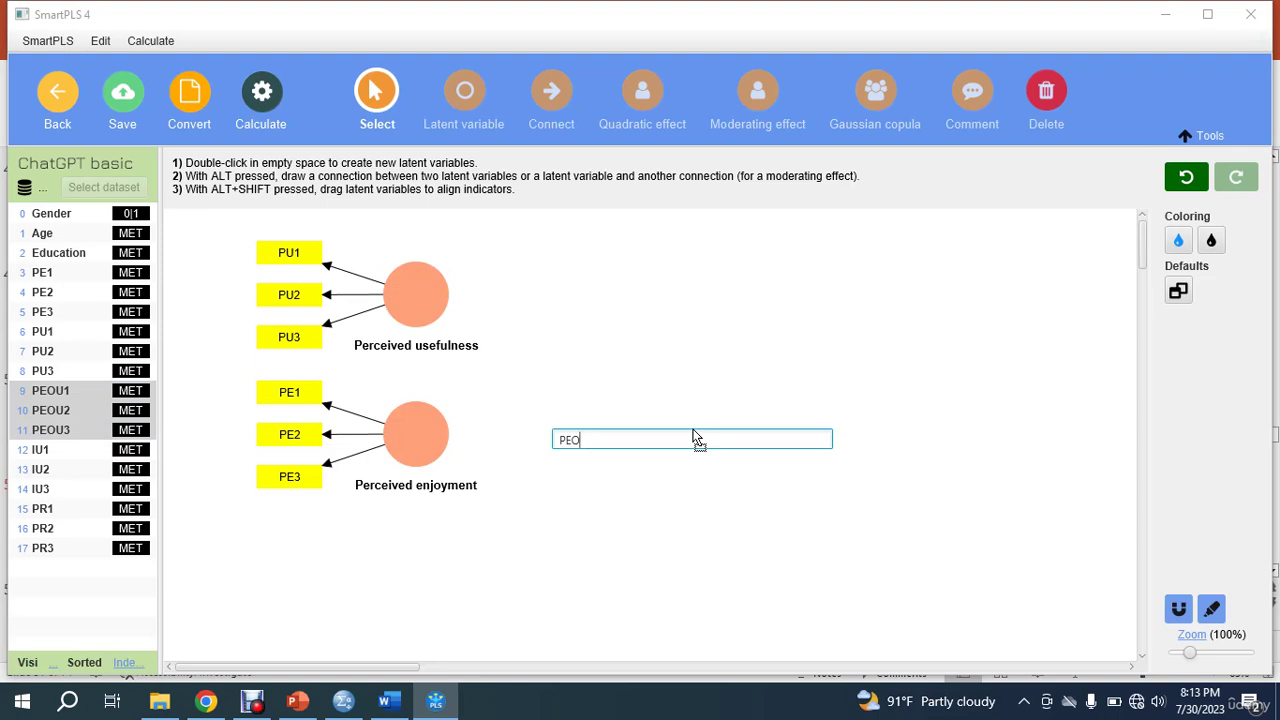
key("BackSpace")
key("BackSpace")
type("erceived ease of")
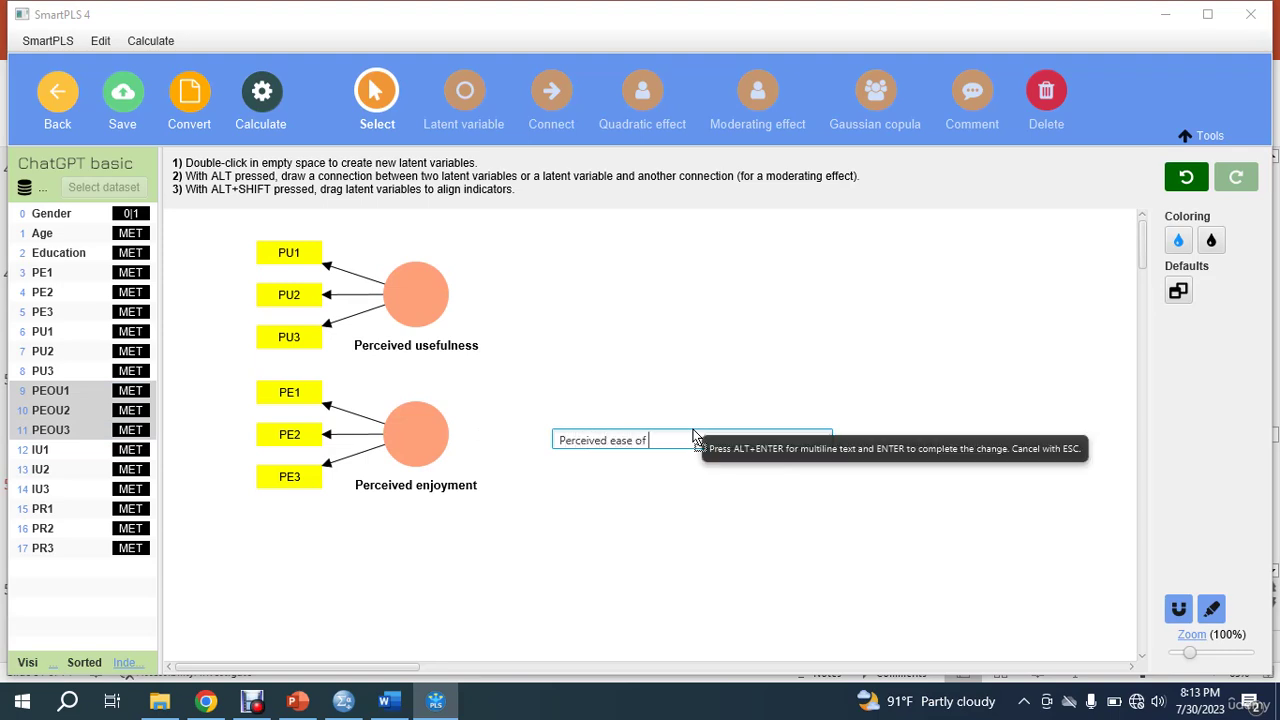
type(" use")
key("Return")
left_click_drag(690, 437, 418, 573)
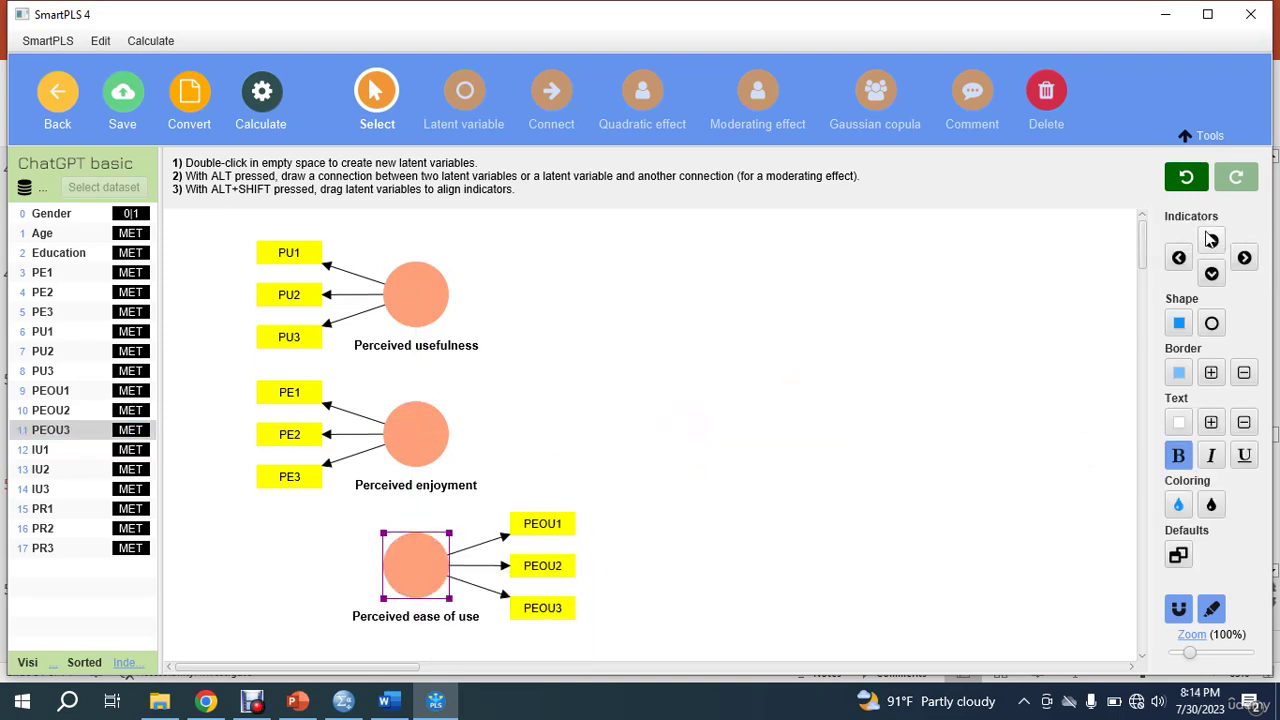
left_click(1179, 258)
Add a latent variable named "Intention" from IU1, IU2 and IU3 to the right of the three perceived constructs
left_click_drag(86, 457, 643, 386)
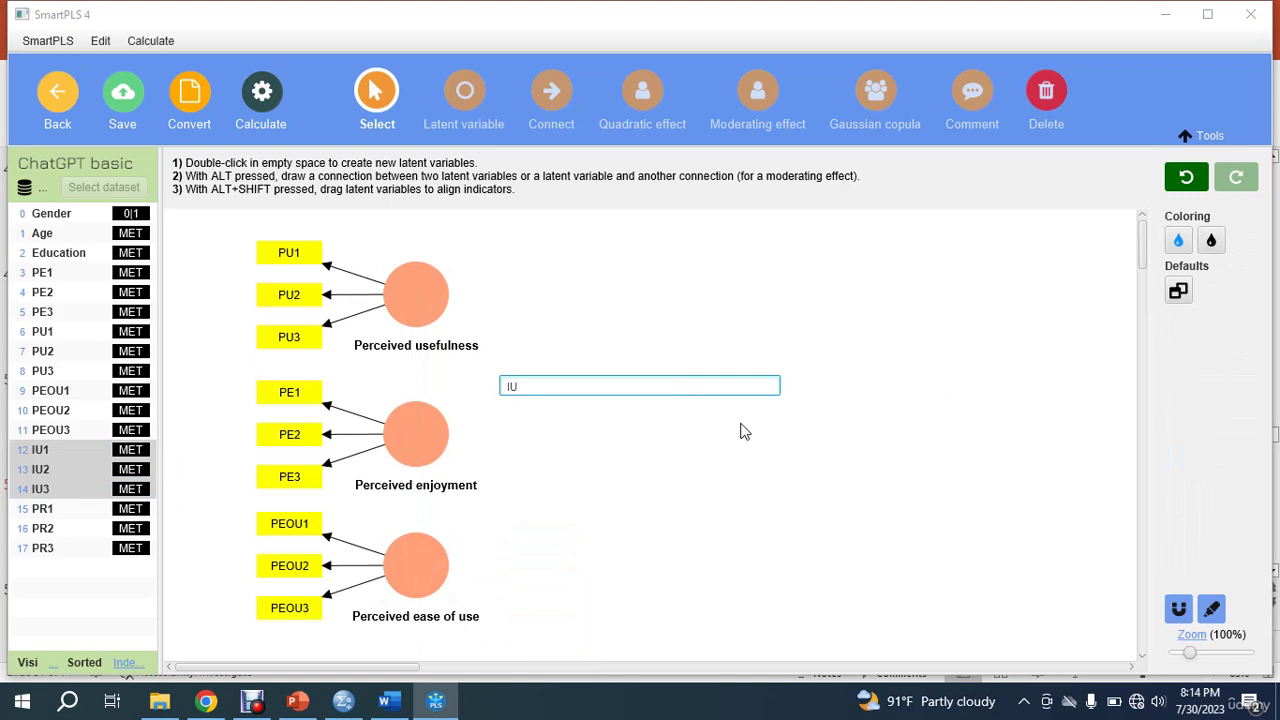
type("Intention")
key("Return")
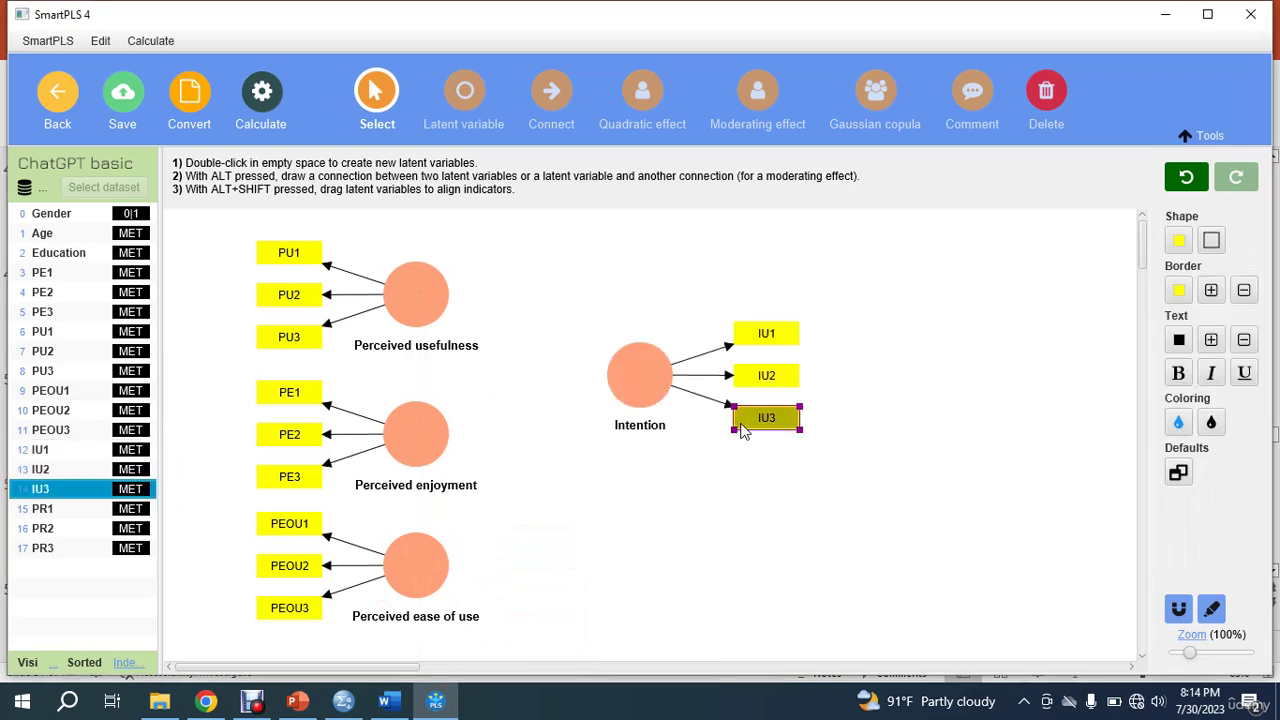
Move Intention roughly level with Perceived enjoyment and draw paths to it from Perceived usefulness, Perceived enjoyment and Perceived ease of use
left_click_drag(652, 387, 722, 458)
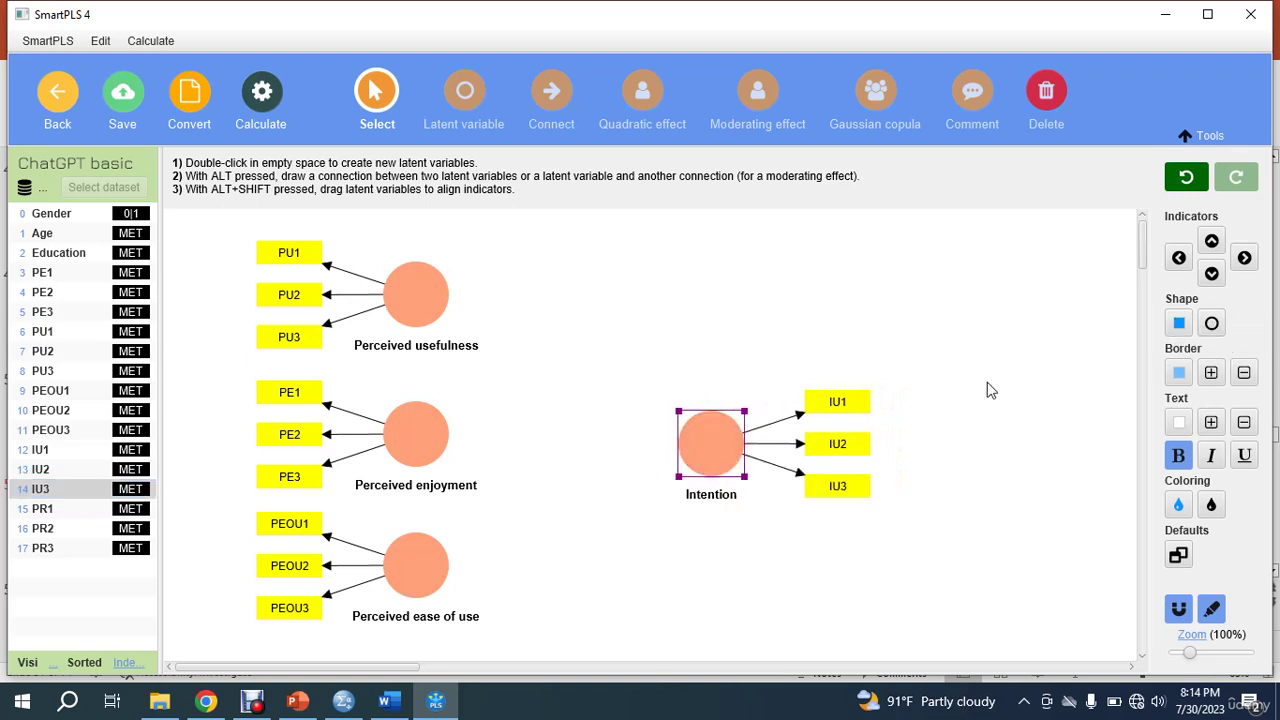
left_click(866, 575)
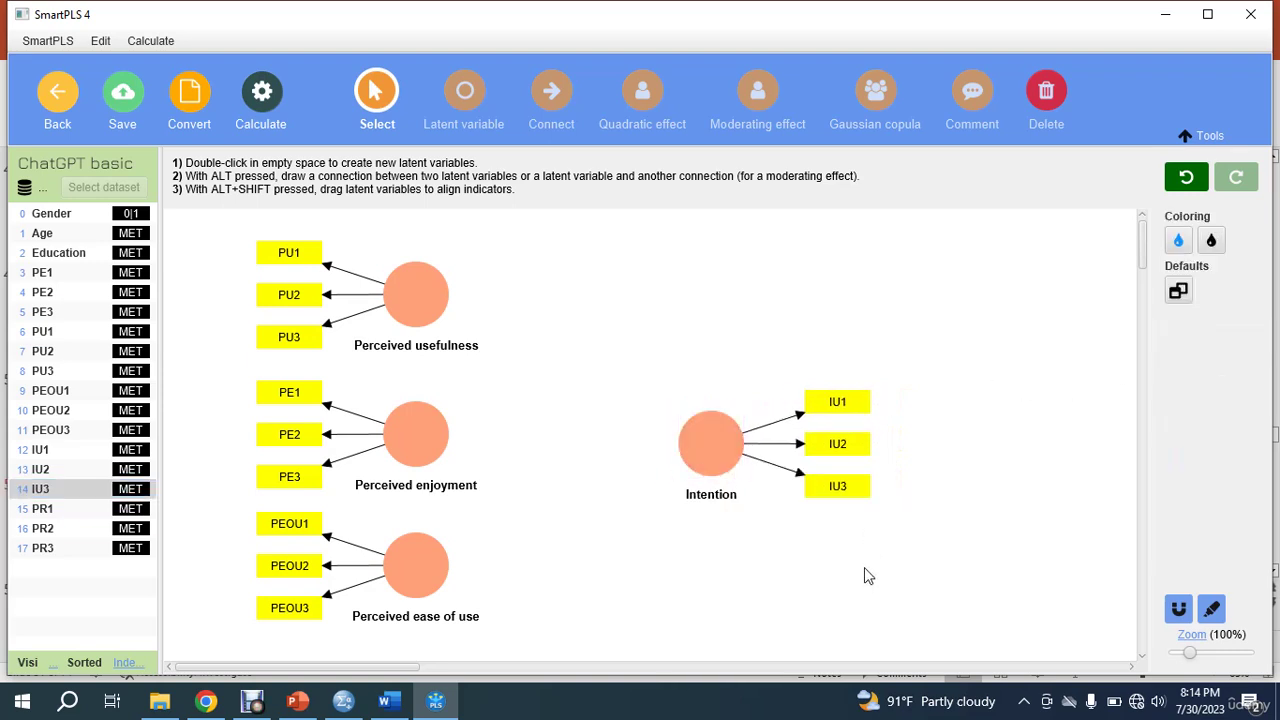
left_click(467, 106)
left_click(557, 95)
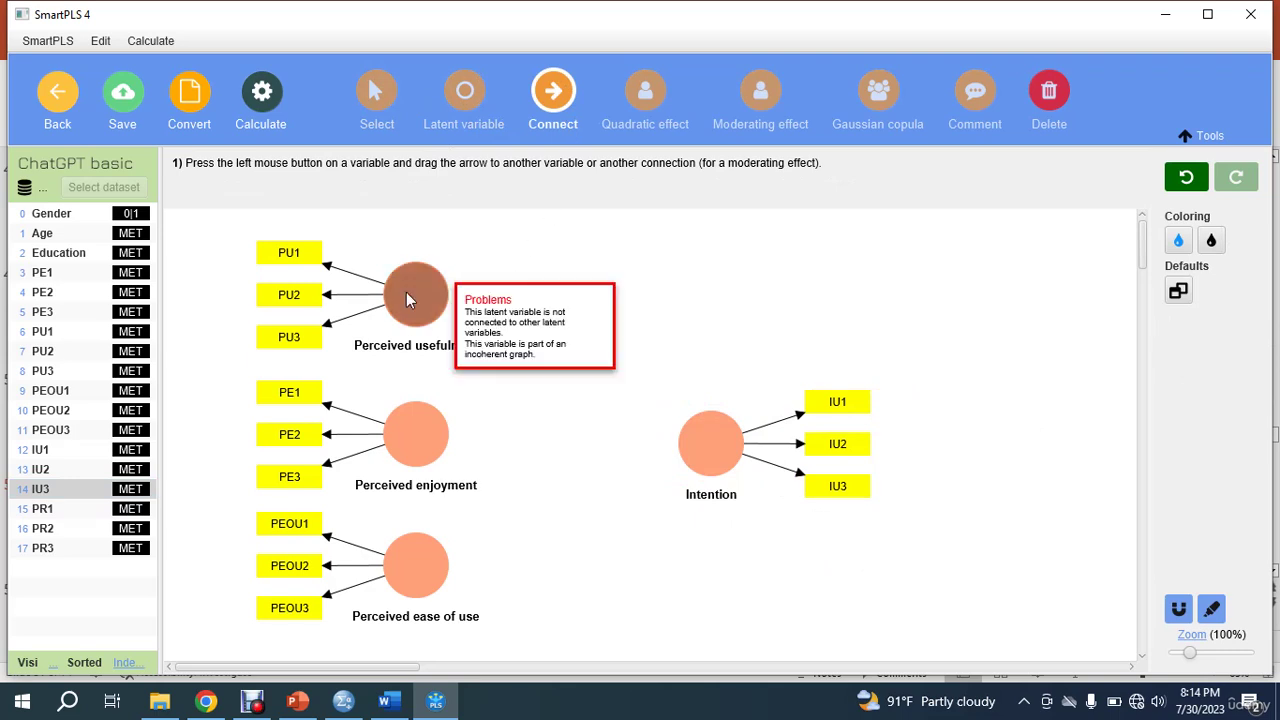
left_click_drag(414, 294, 712, 440)
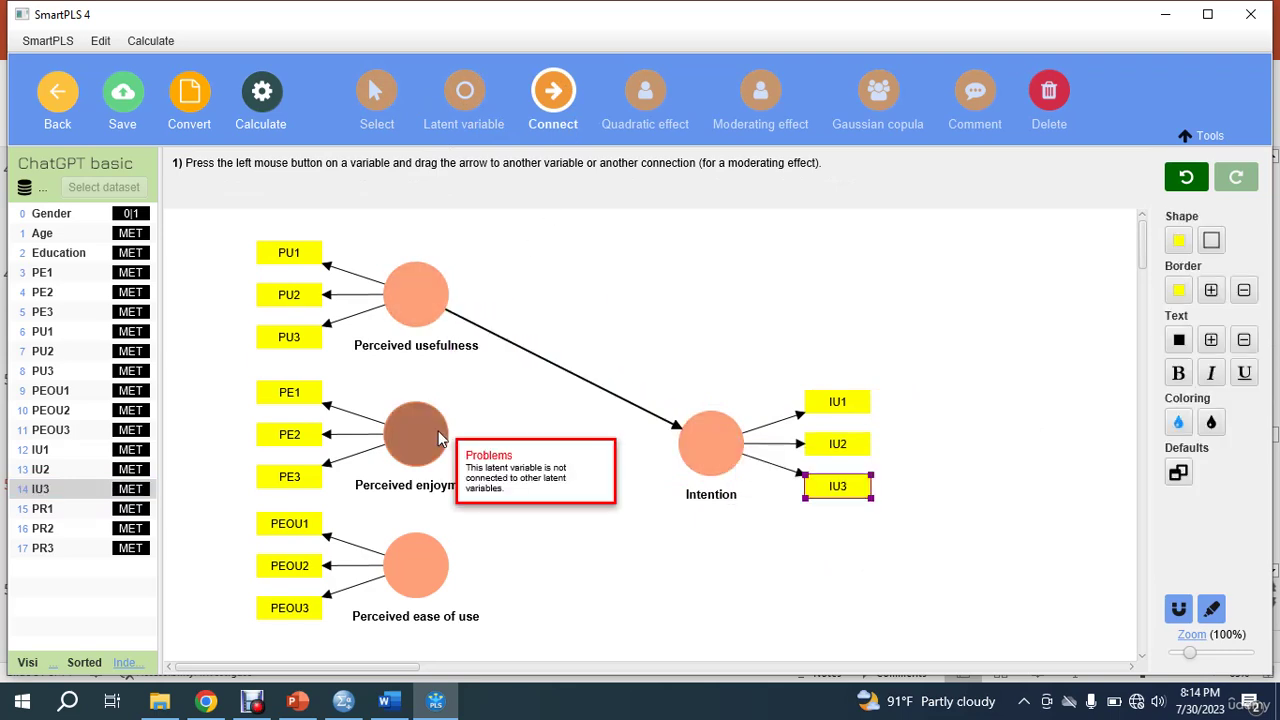
left_click_drag(416, 434, 728, 443)
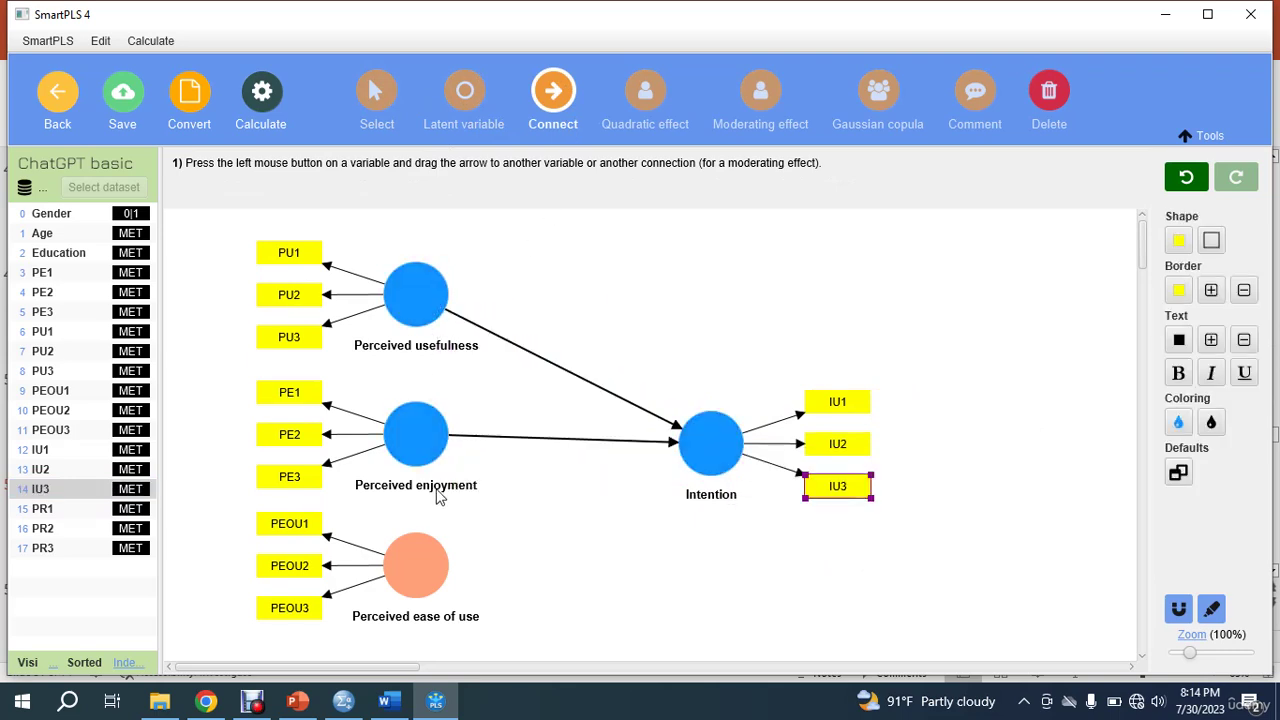
left_click_drag(425, 570, 708, 445)
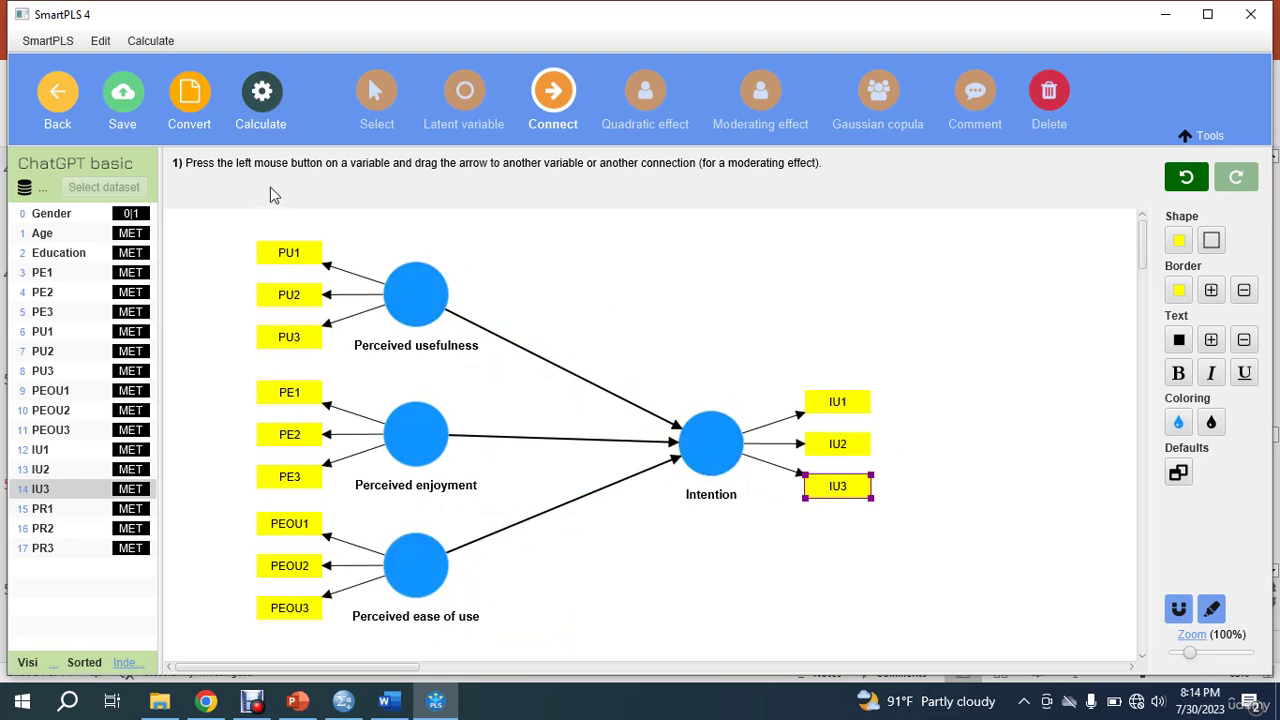
Save the model and run the PLS-SEM algorithm with the Path weighting scheme, standardized results and default initial weights
left_click(131, 110)
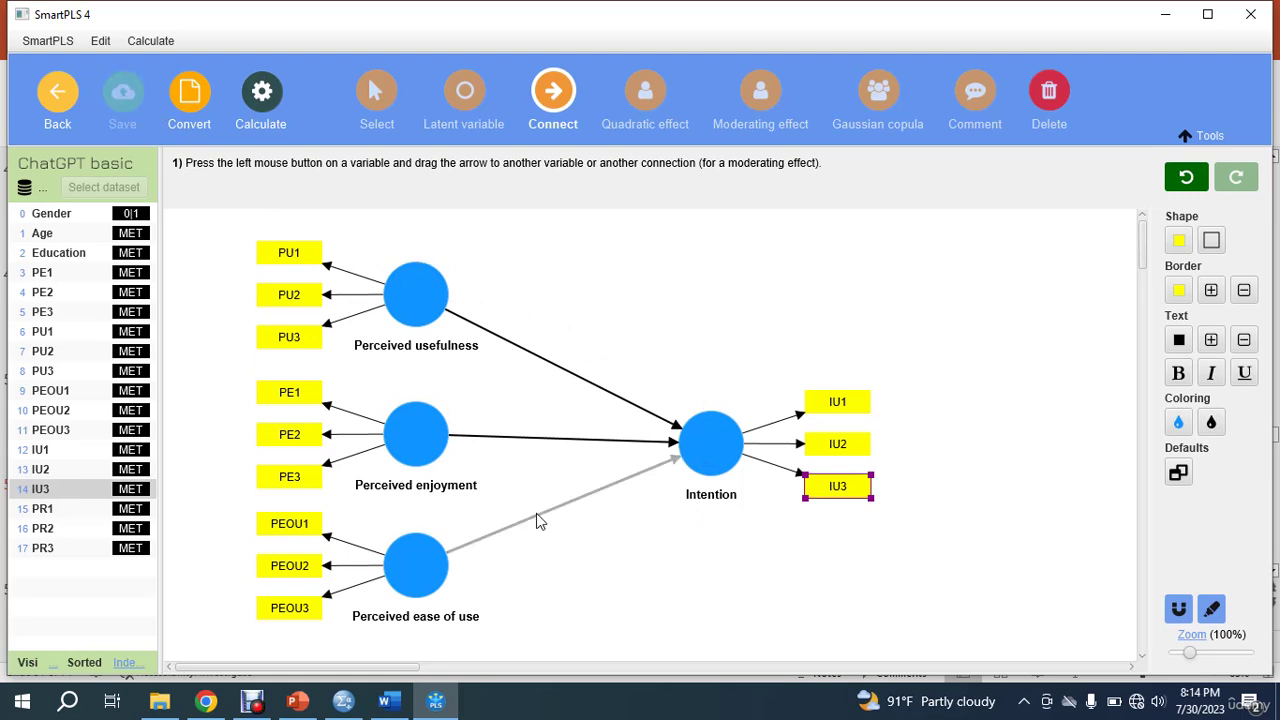
left_click(262, 98)
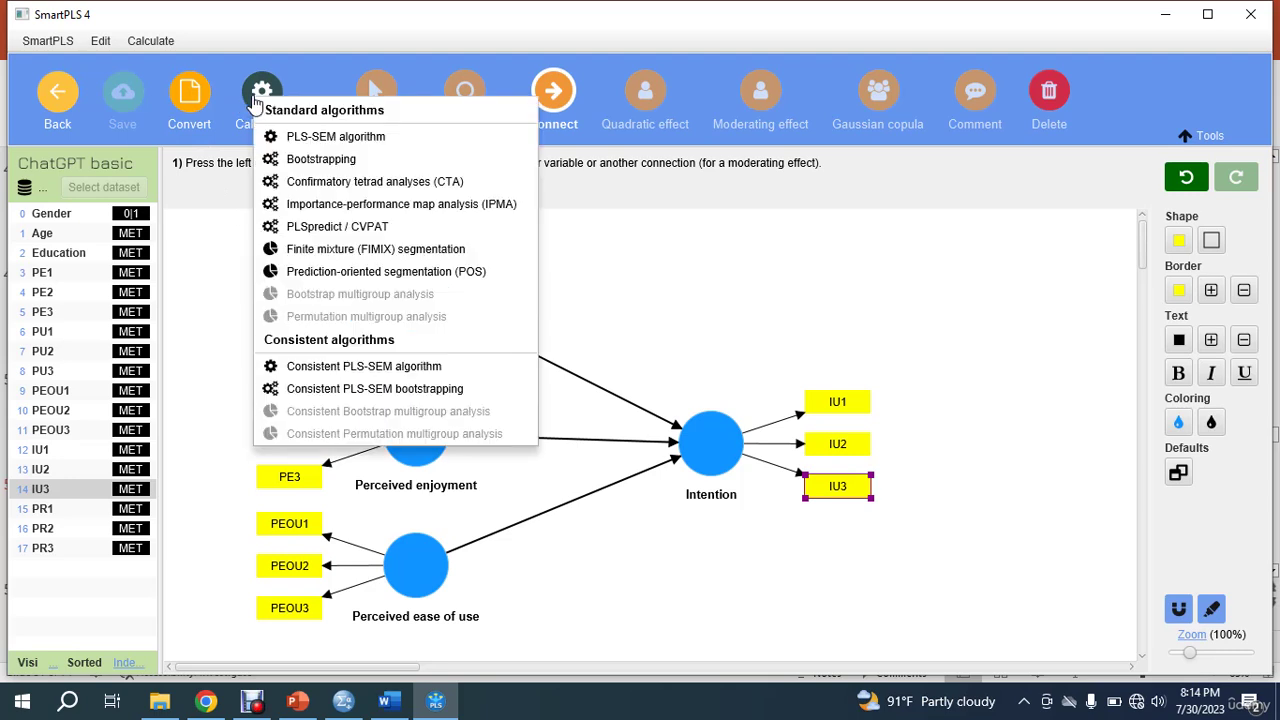
left_click(340, 146)
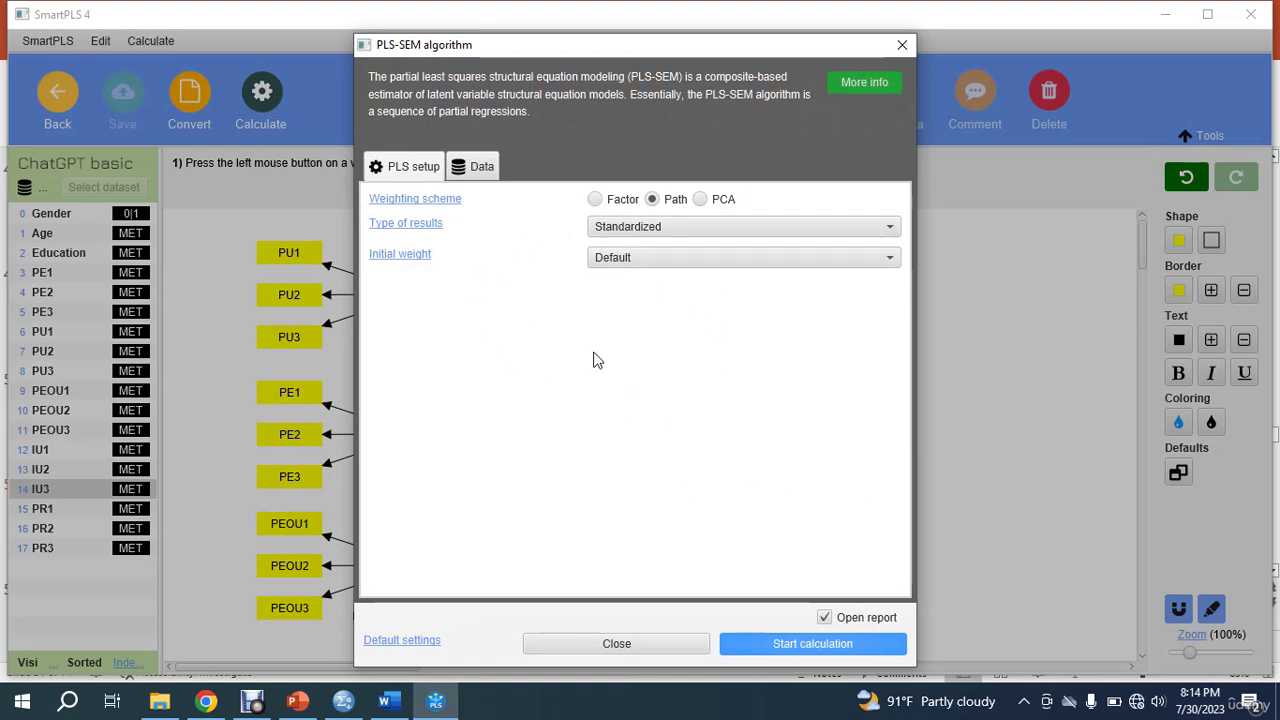
left_click(801, 643)
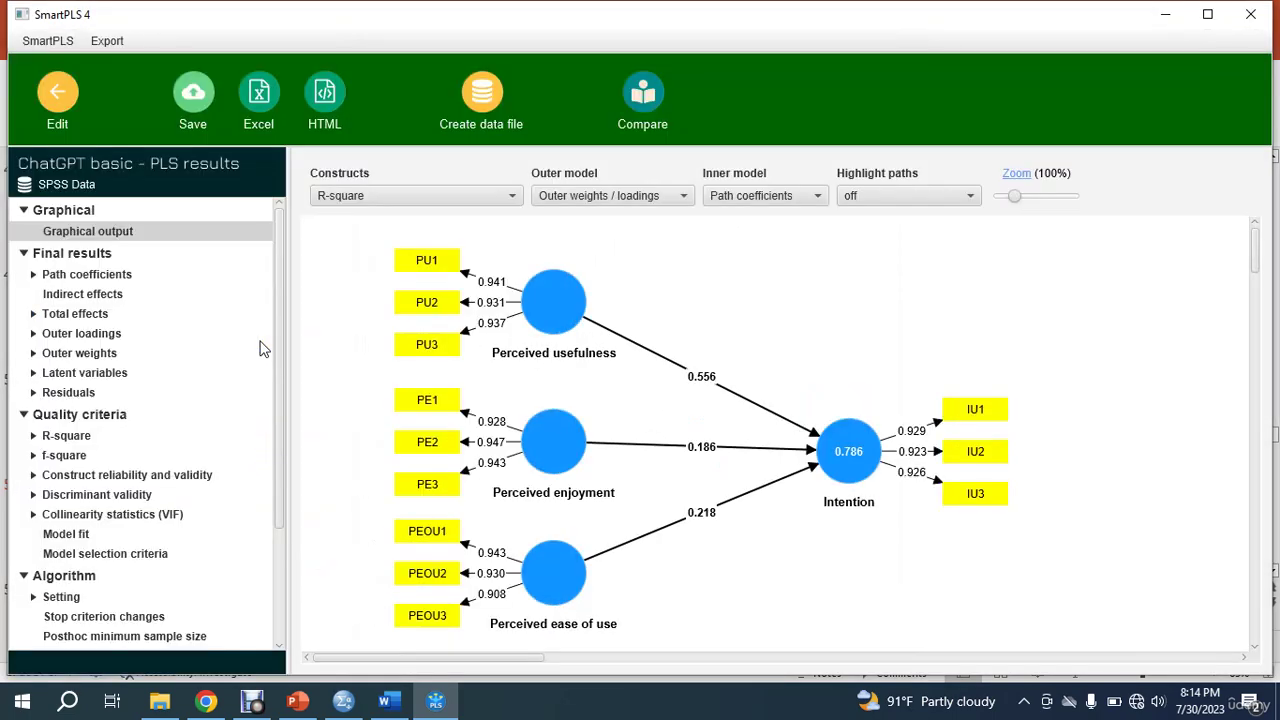
Look over the list of result reports and examine the graphical output's indicator loadings, path coefficients and the result details of Intention
scroll(106, 480, "down", 2)
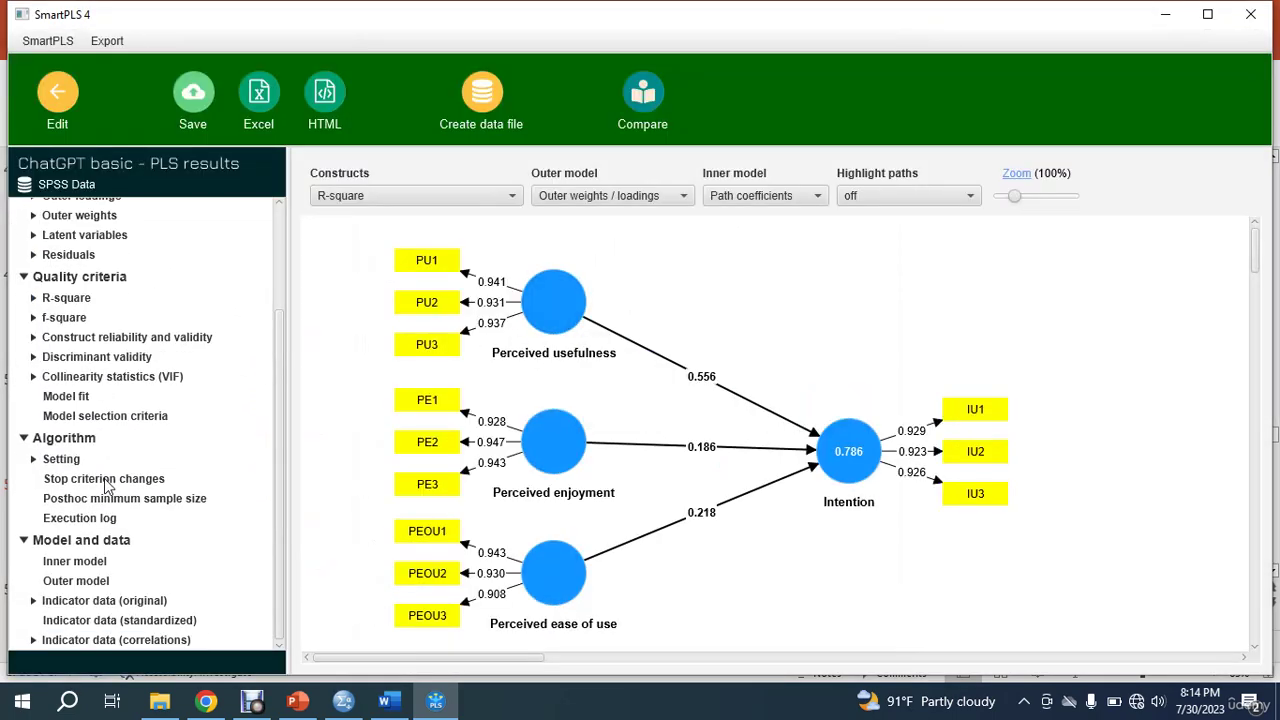
scroll(110, 490, "up", 2)
scroll(90, 268, "down", 2)
scroll(118, 565, "up", 2)
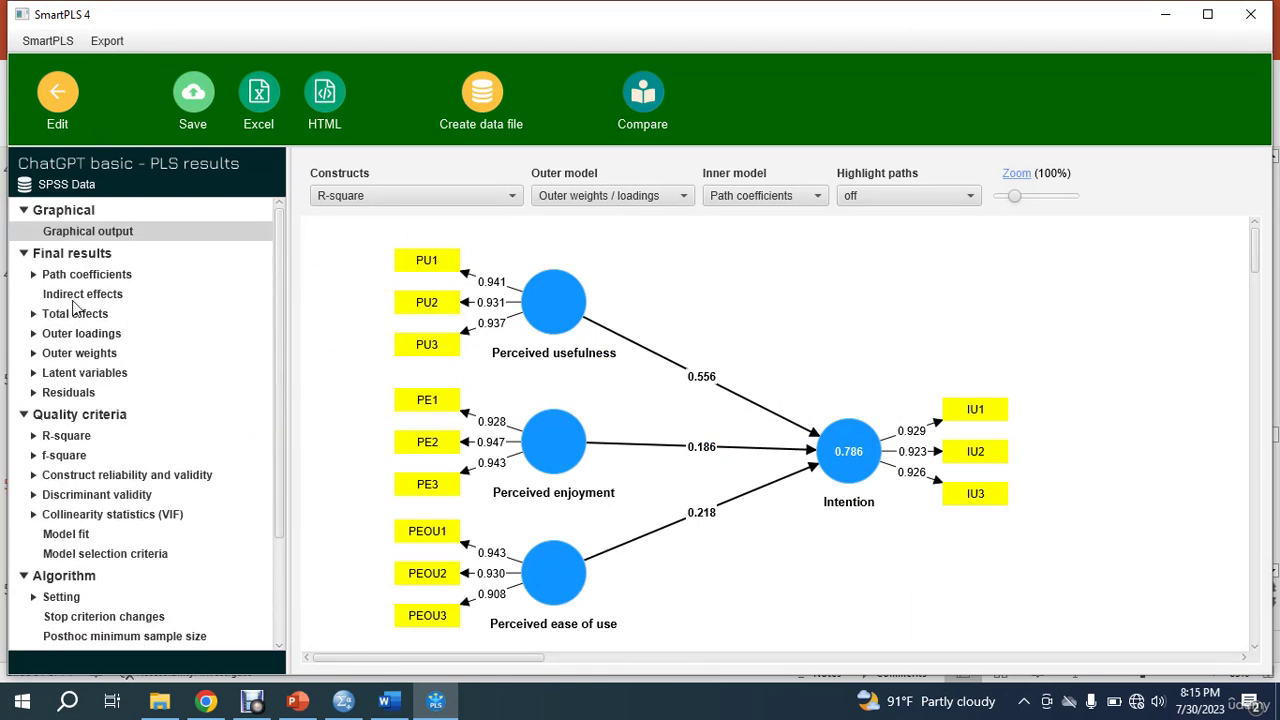
left_click(72, 238)
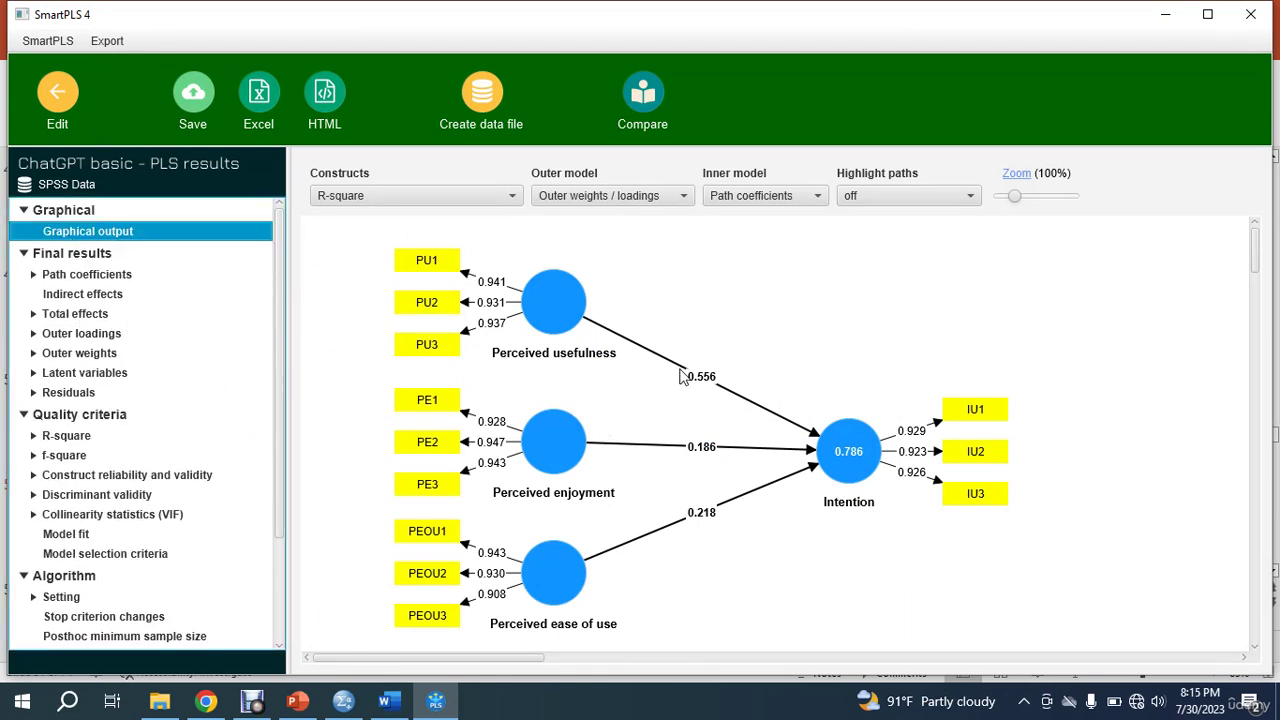
mouse_move(516, 298)
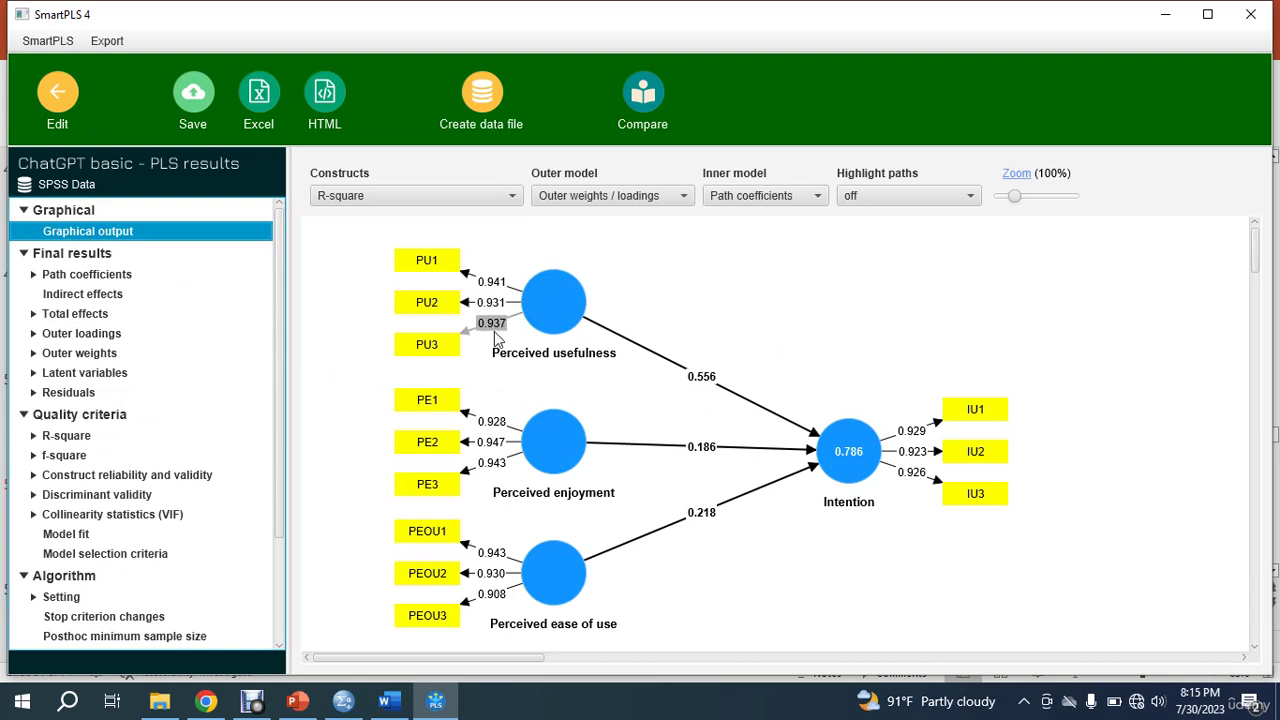
mouse_move(600, 549)
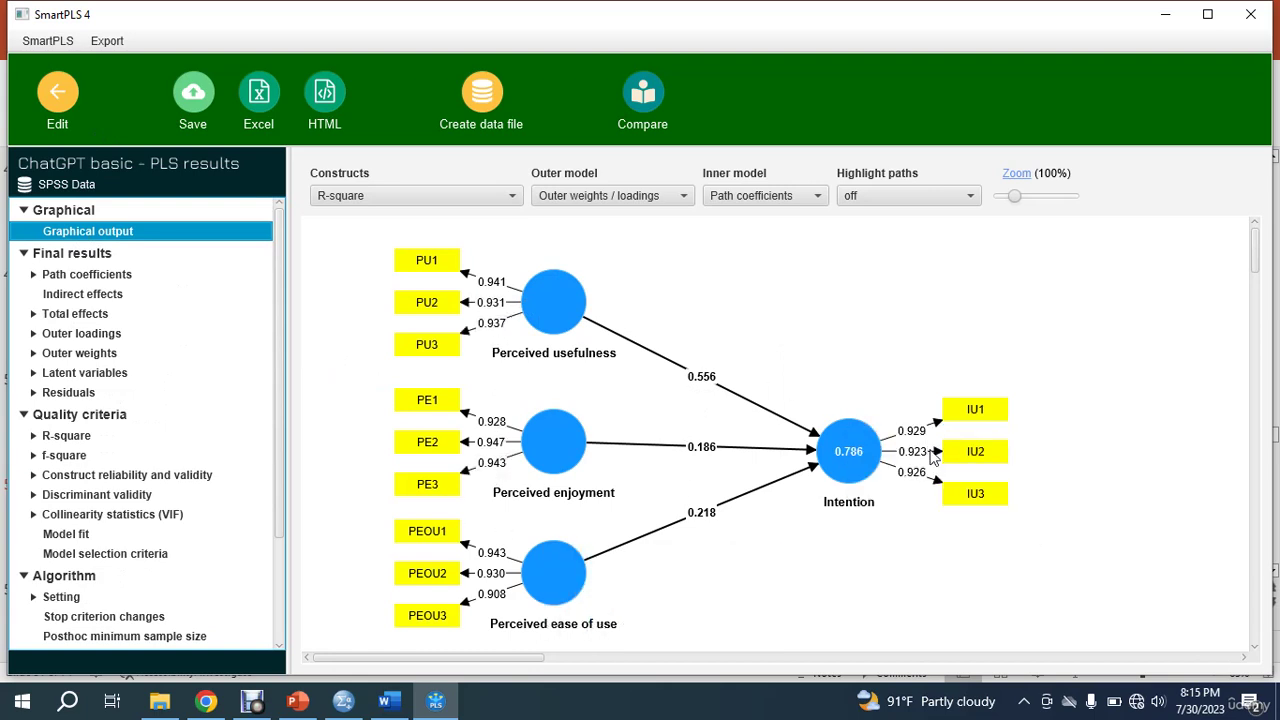
mouse_move(850, 455)
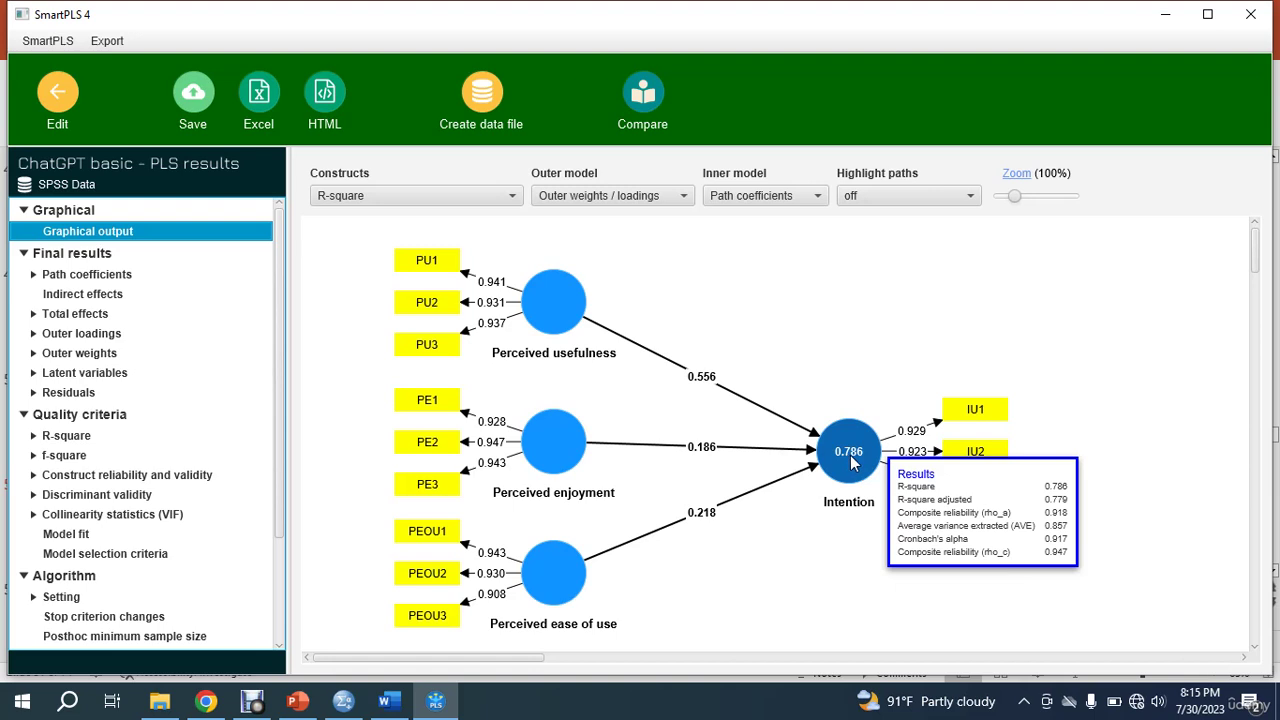
Review which result measures the graphical output can display for the constructs, the outer model and the inner model
left_click(415, 205)
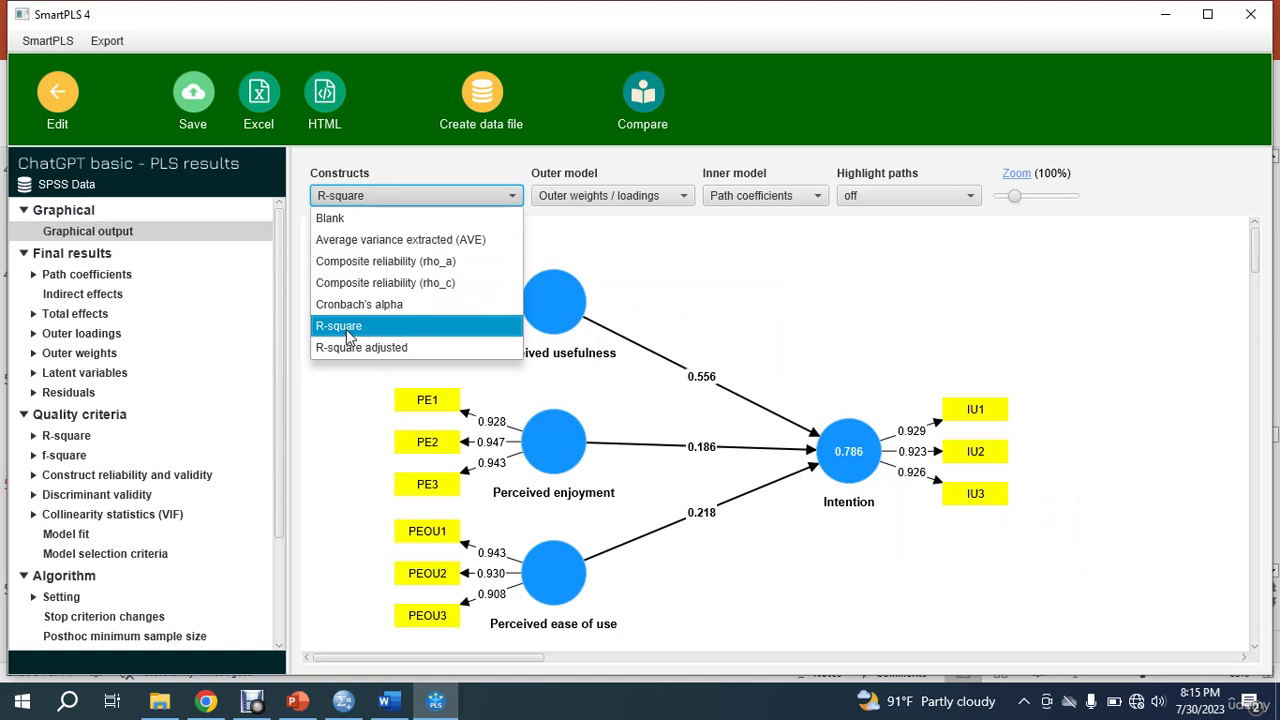
left_click(505, 195)
left_click(603, 197)
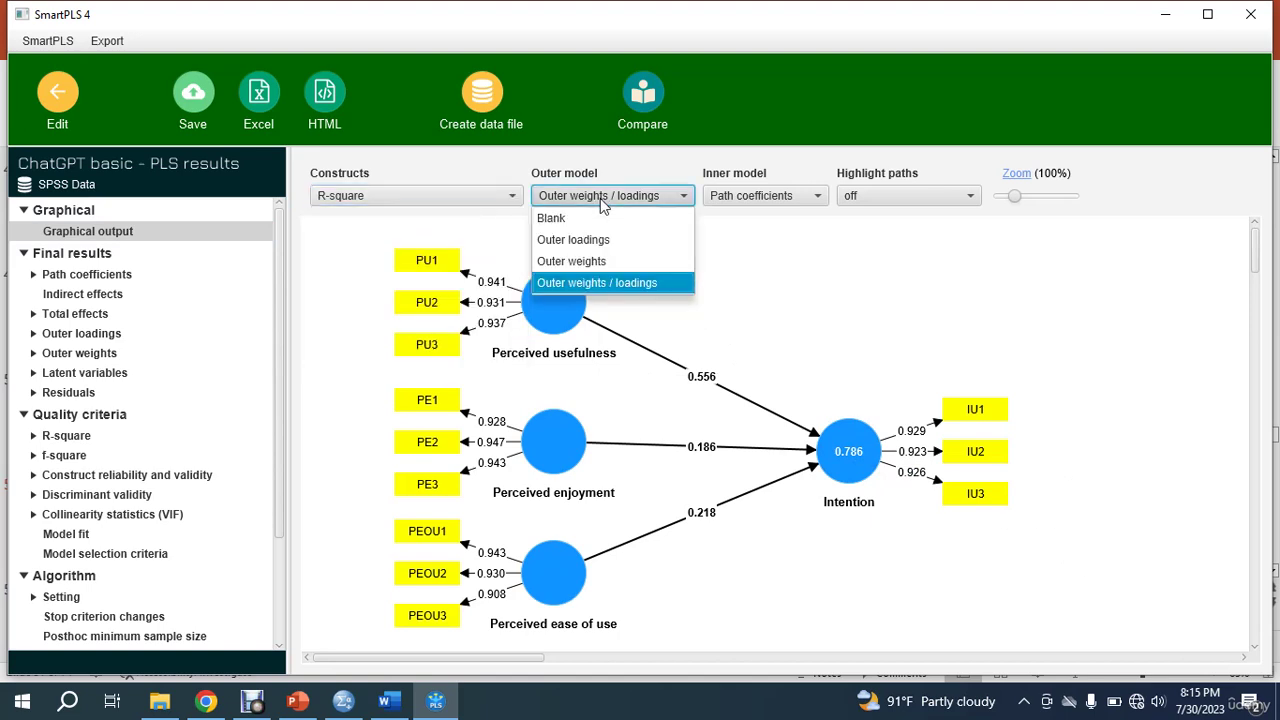
left_click(620, 200)
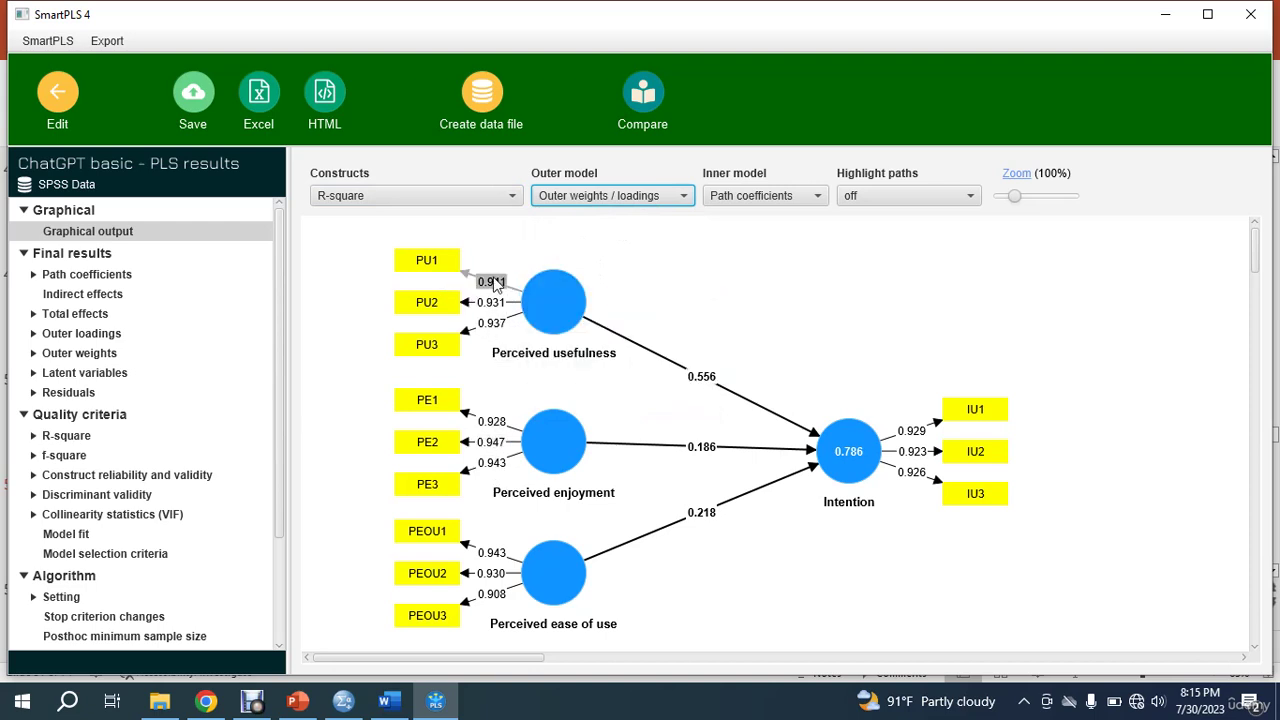
mouse_move(533, 300)
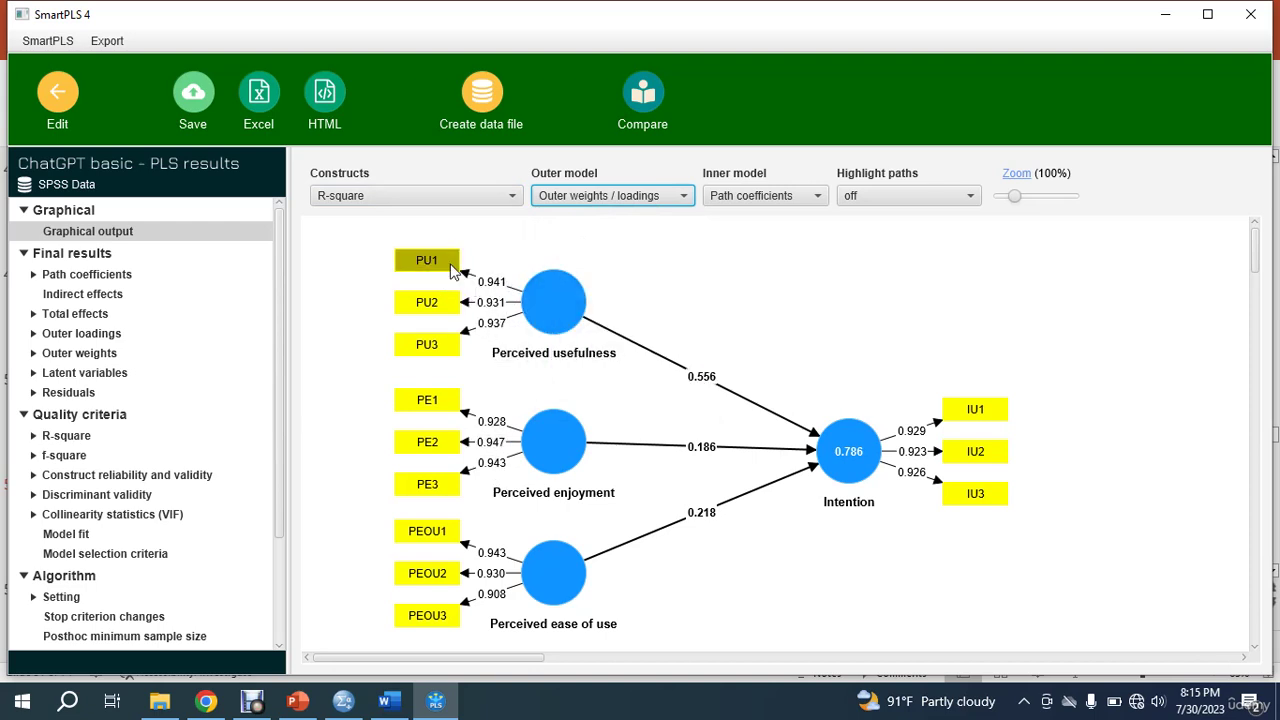
left_click(607, 198)
left_click(740, 196)
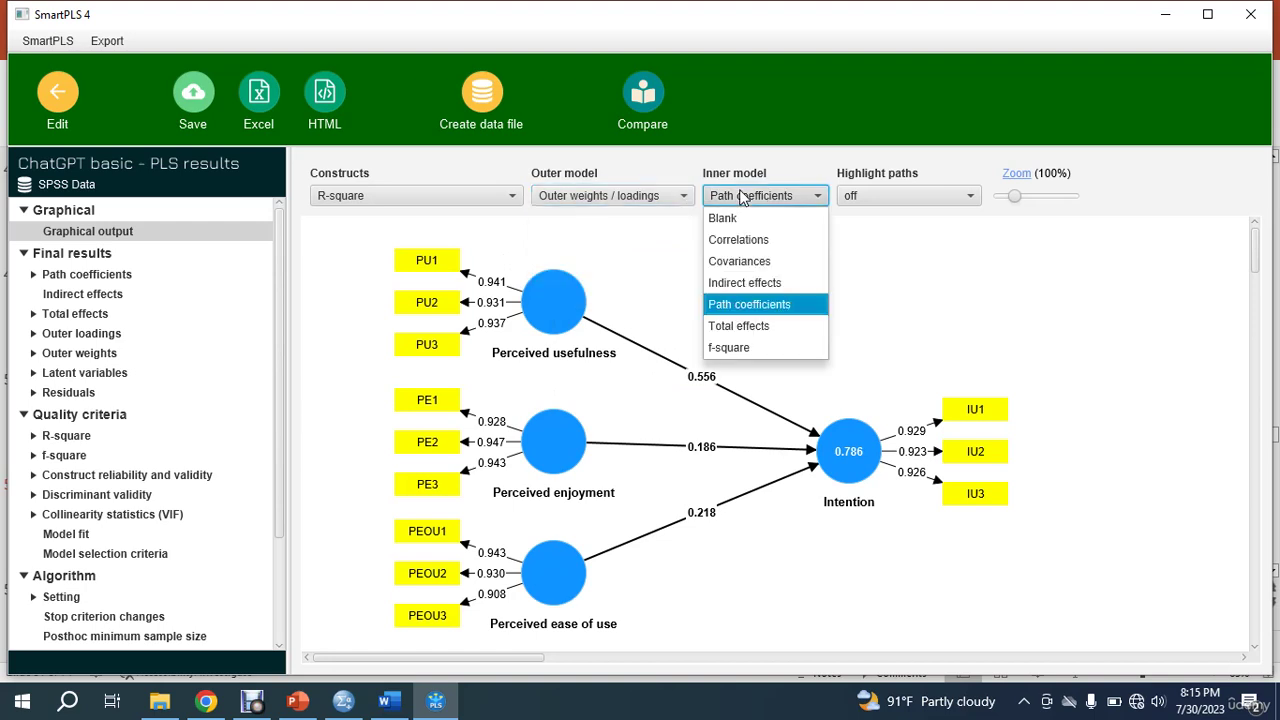
left_click(797, 192)
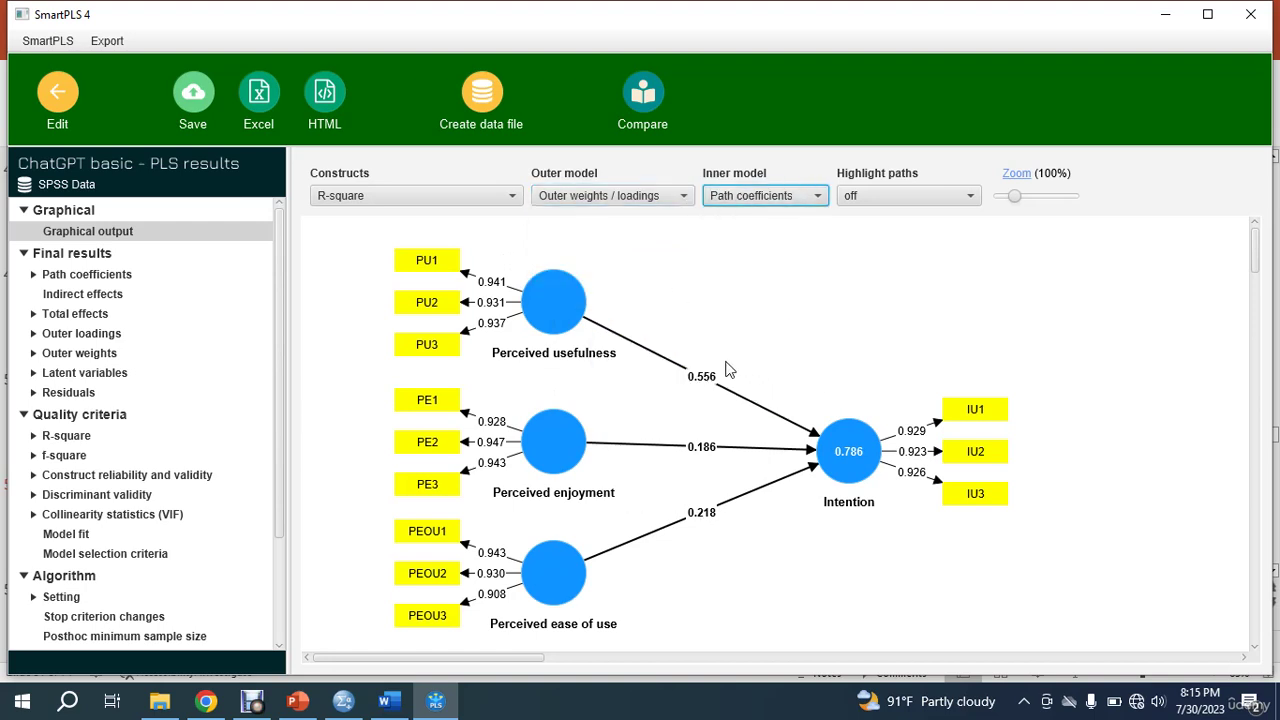
left_click(763, 198)
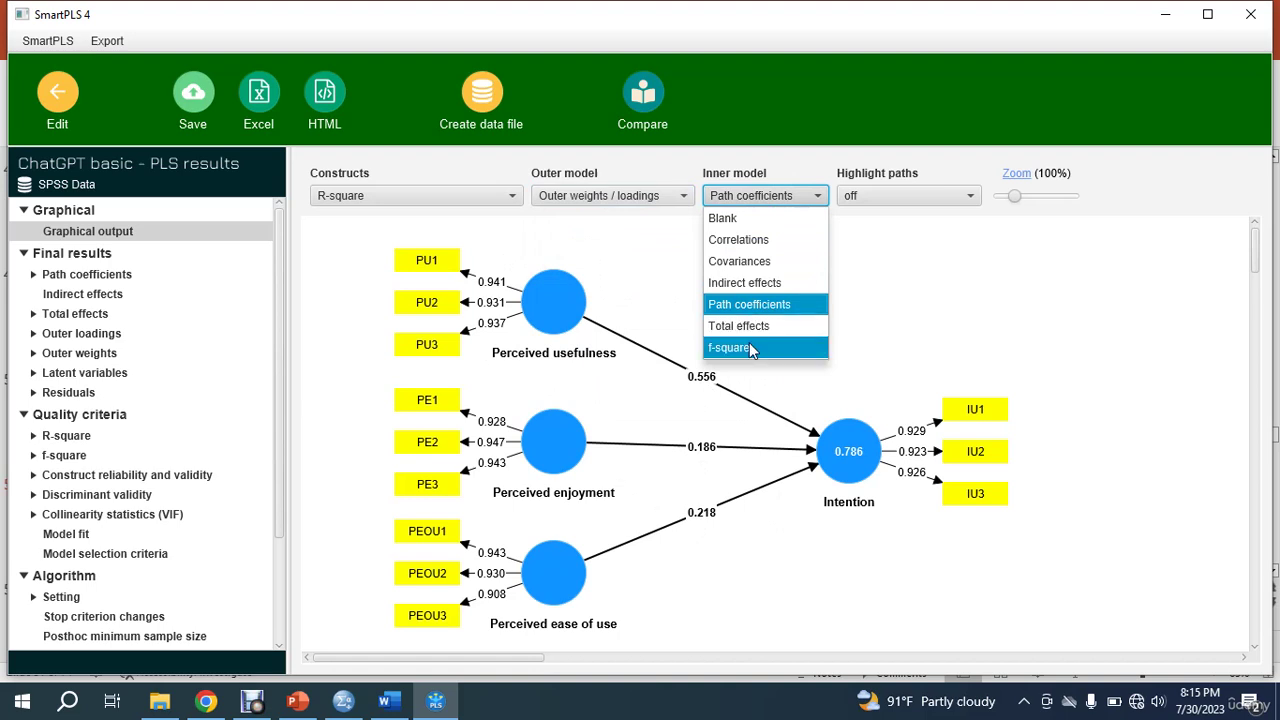
left_click(873, 266)
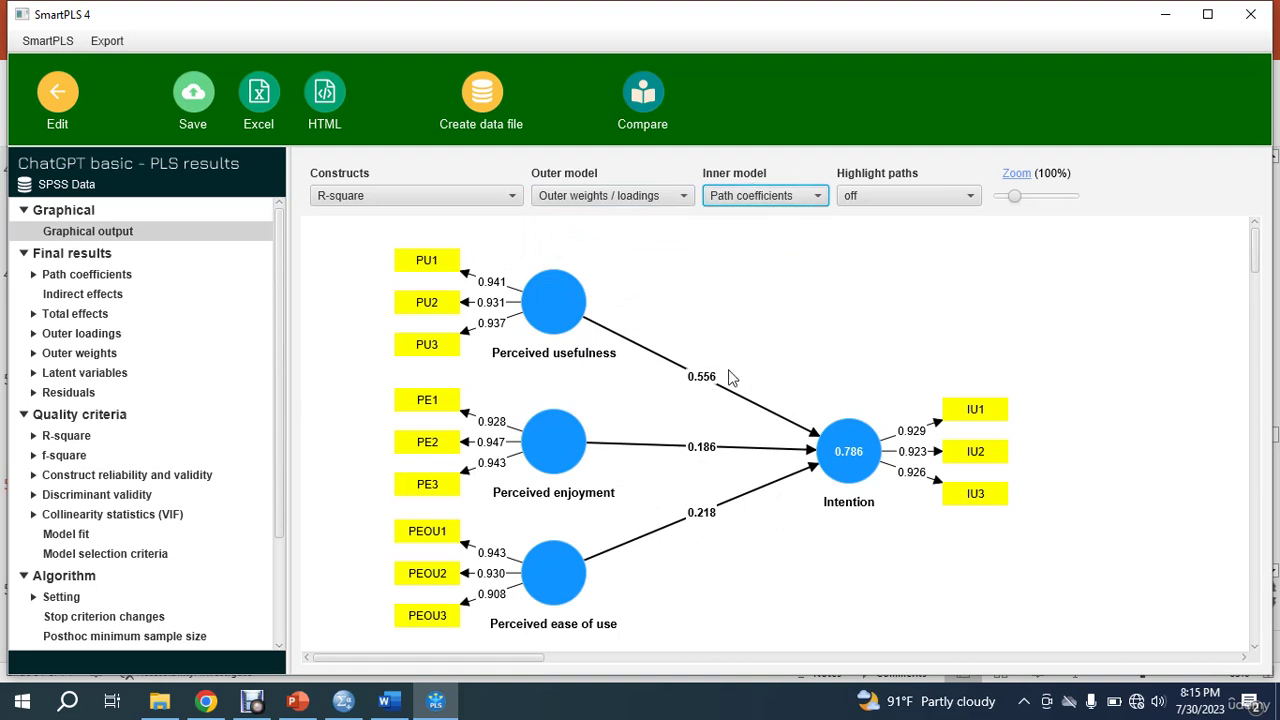
Collapse the Model and data and Algorithm sections in the list of results
scroll(40, 540, "down", 3)
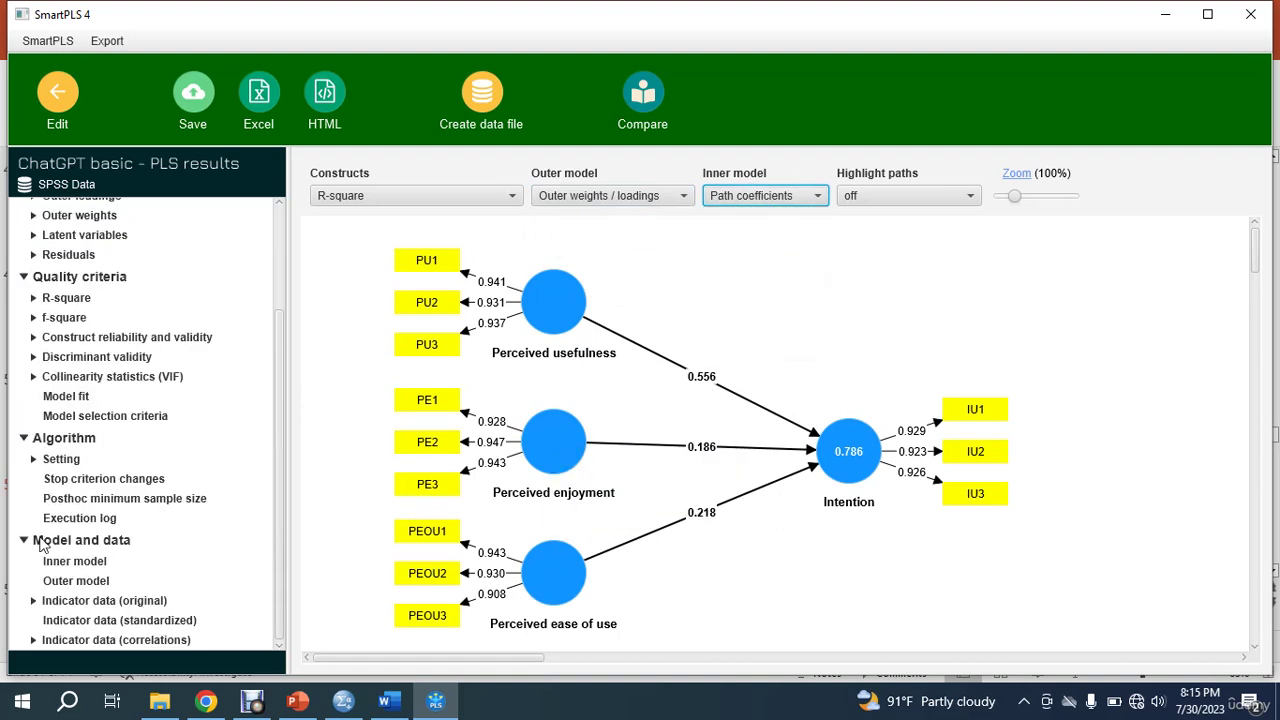
left_click(27, 548)
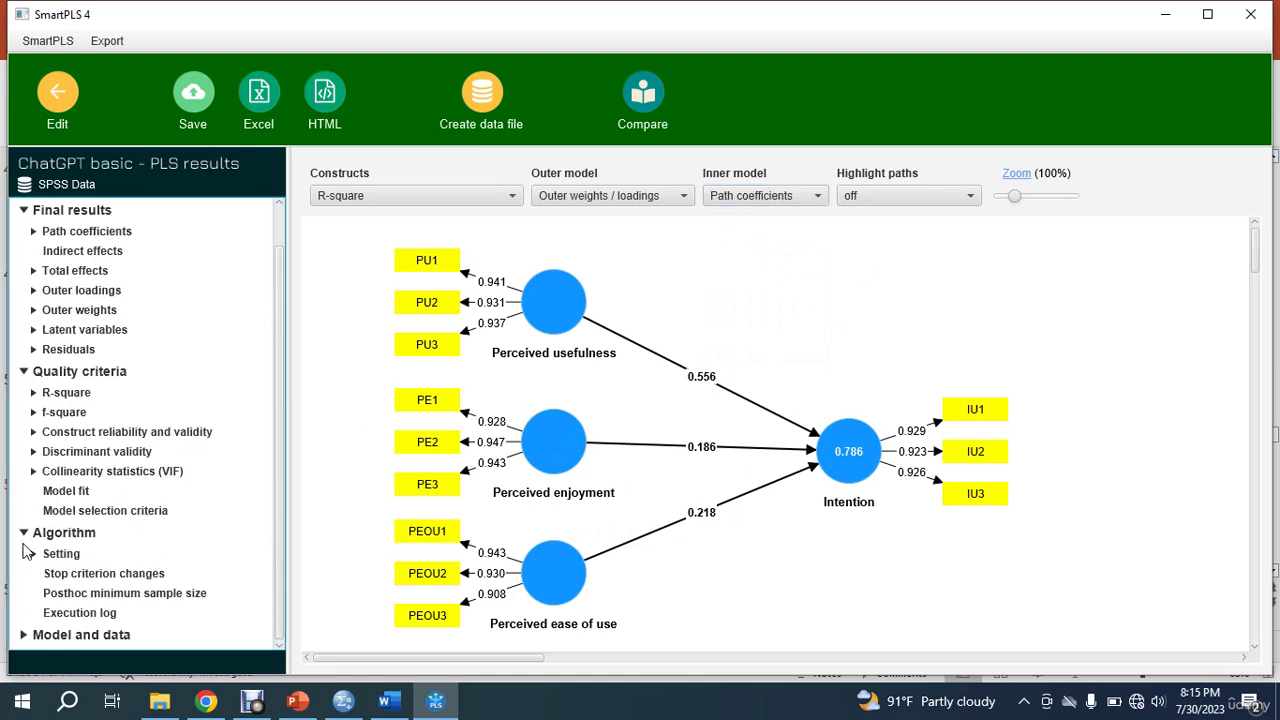
left_click(23, 534)
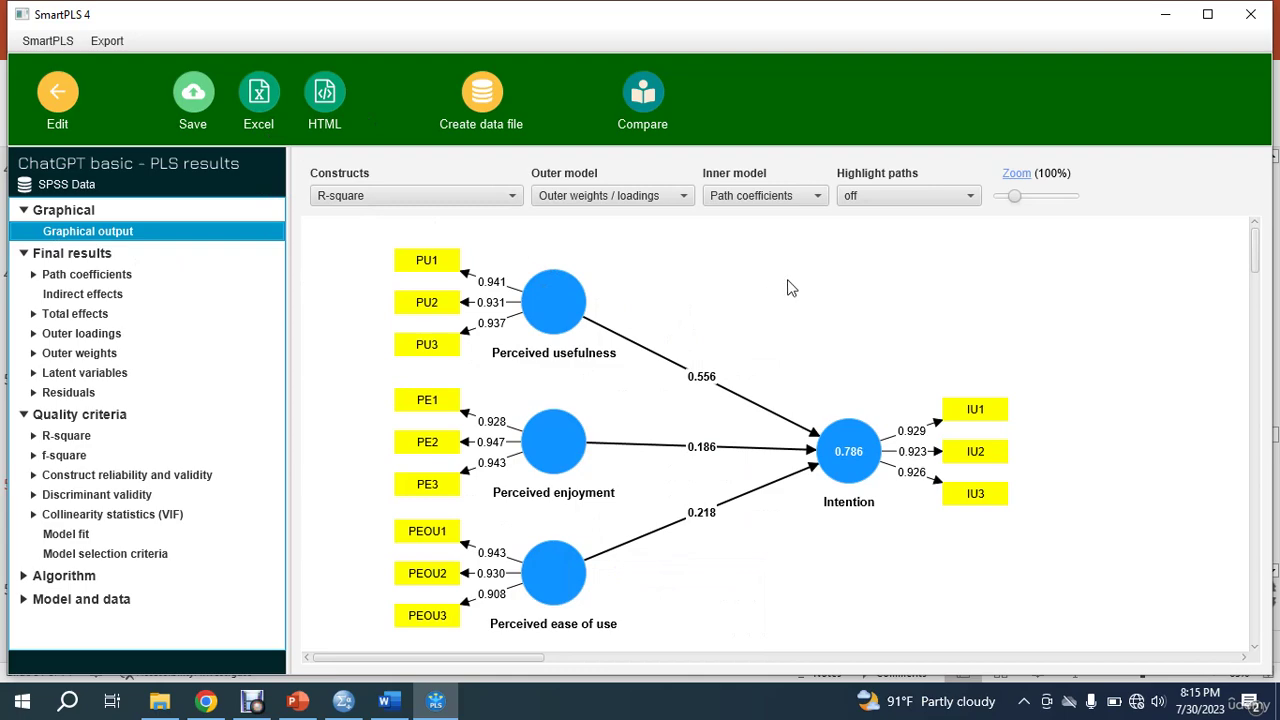
Export the graph of the PLS results to the clipboard
right_click(787, 288)
left_click(879, 321)
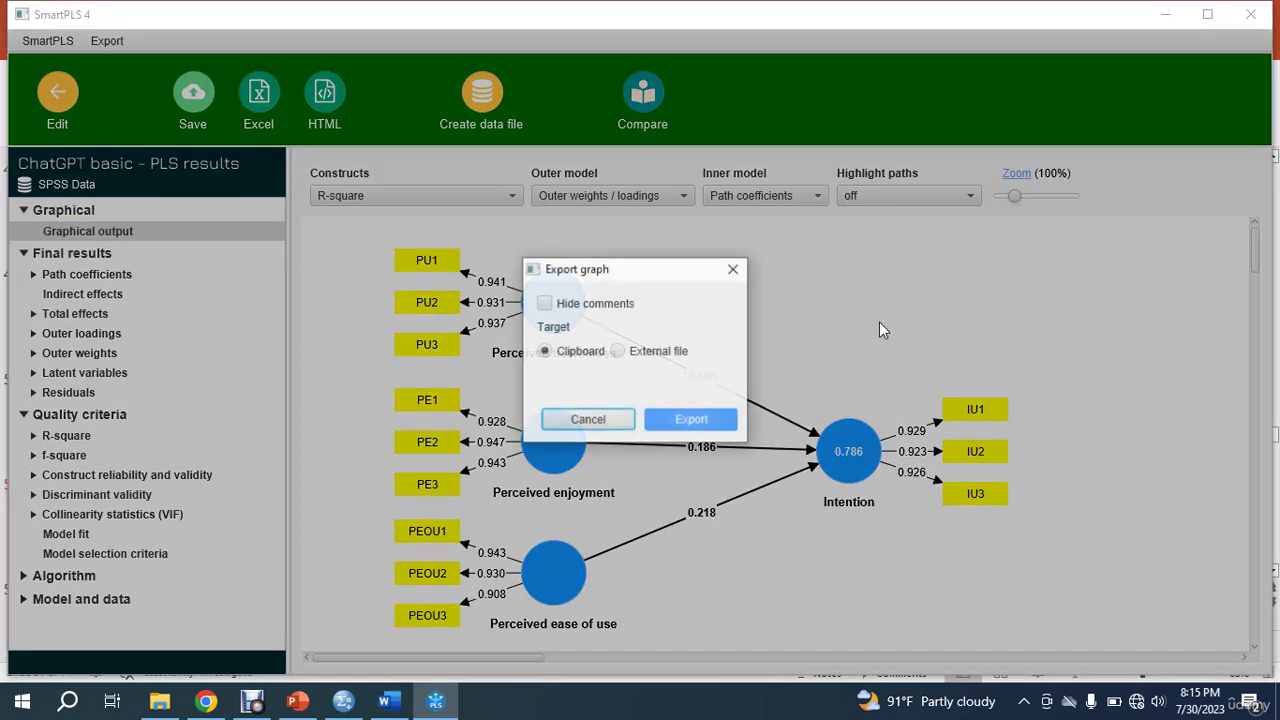
left_click(699, 421)
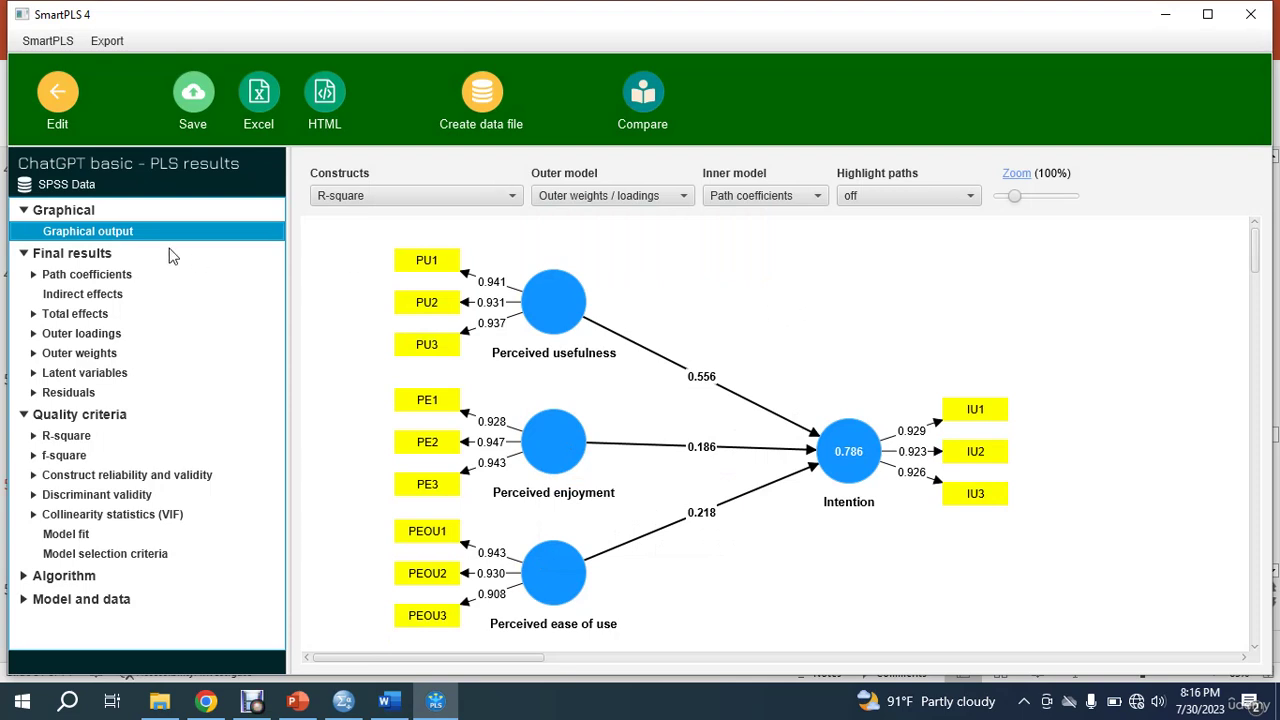
Examine the construct reliability and validity overview, with the table enlarged to 110%
left_click(73, 258)
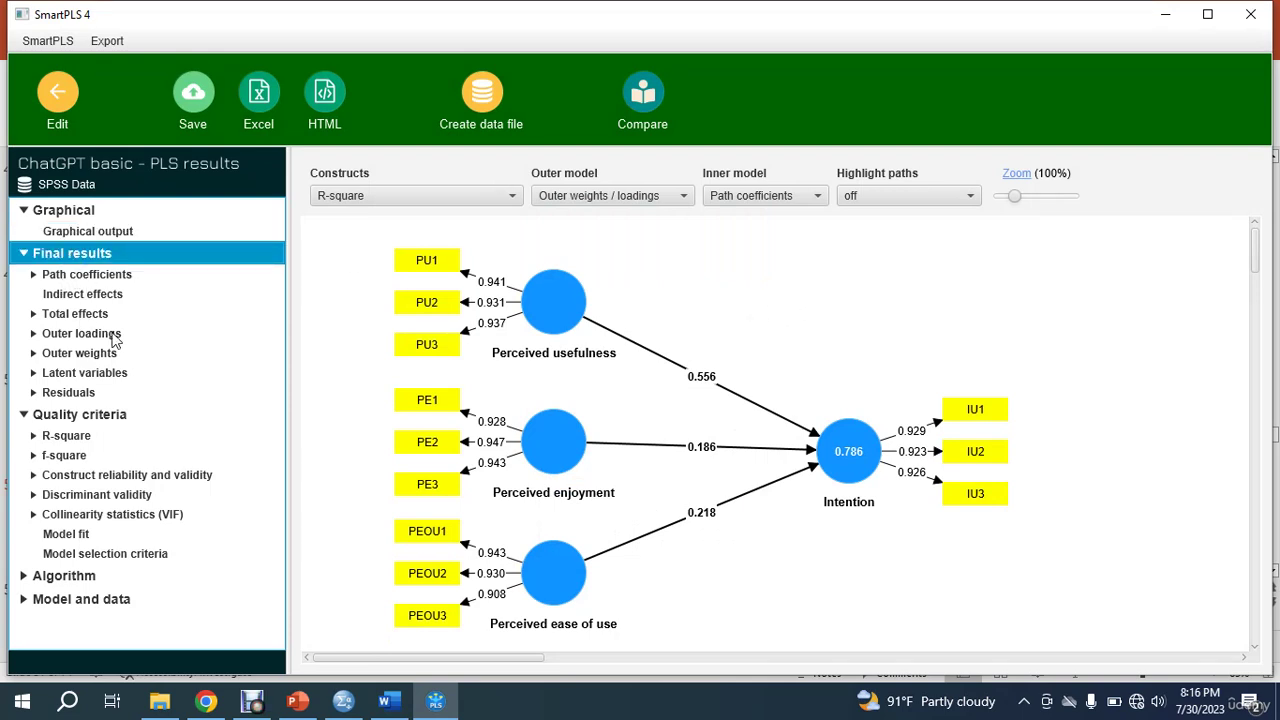
left_click(150, 475)
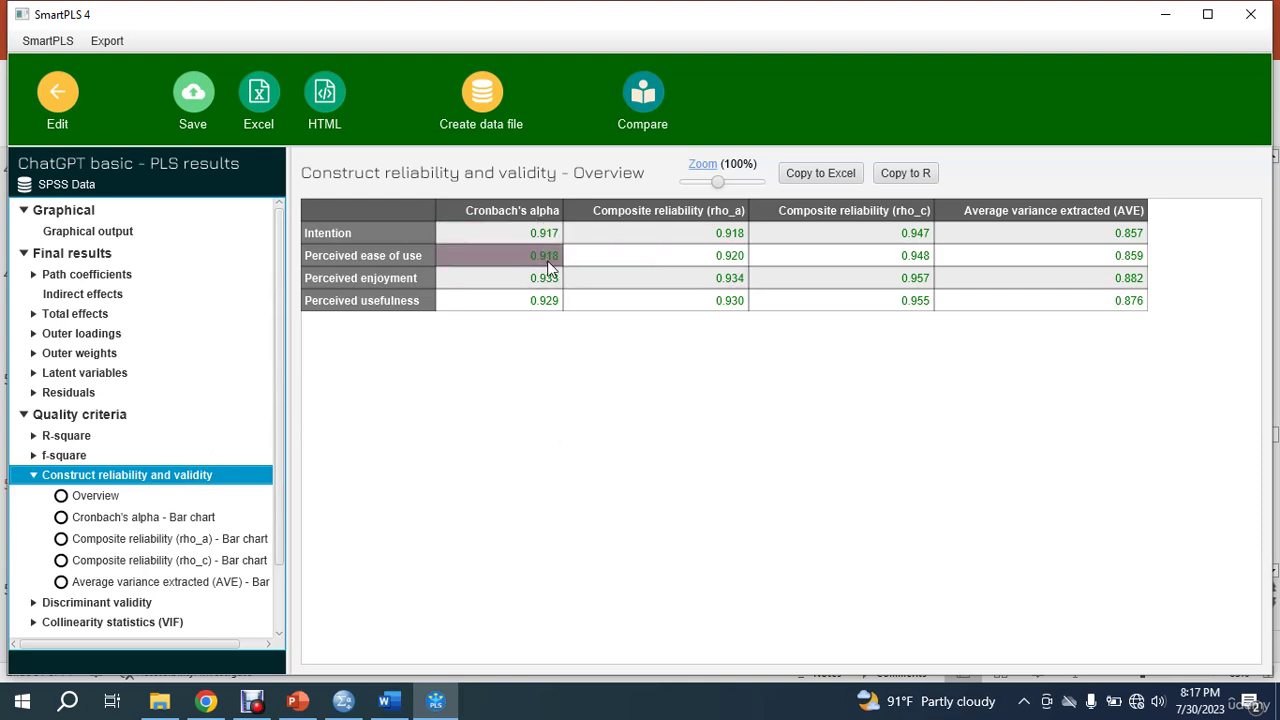
scroll(546, 321, "up", 1)
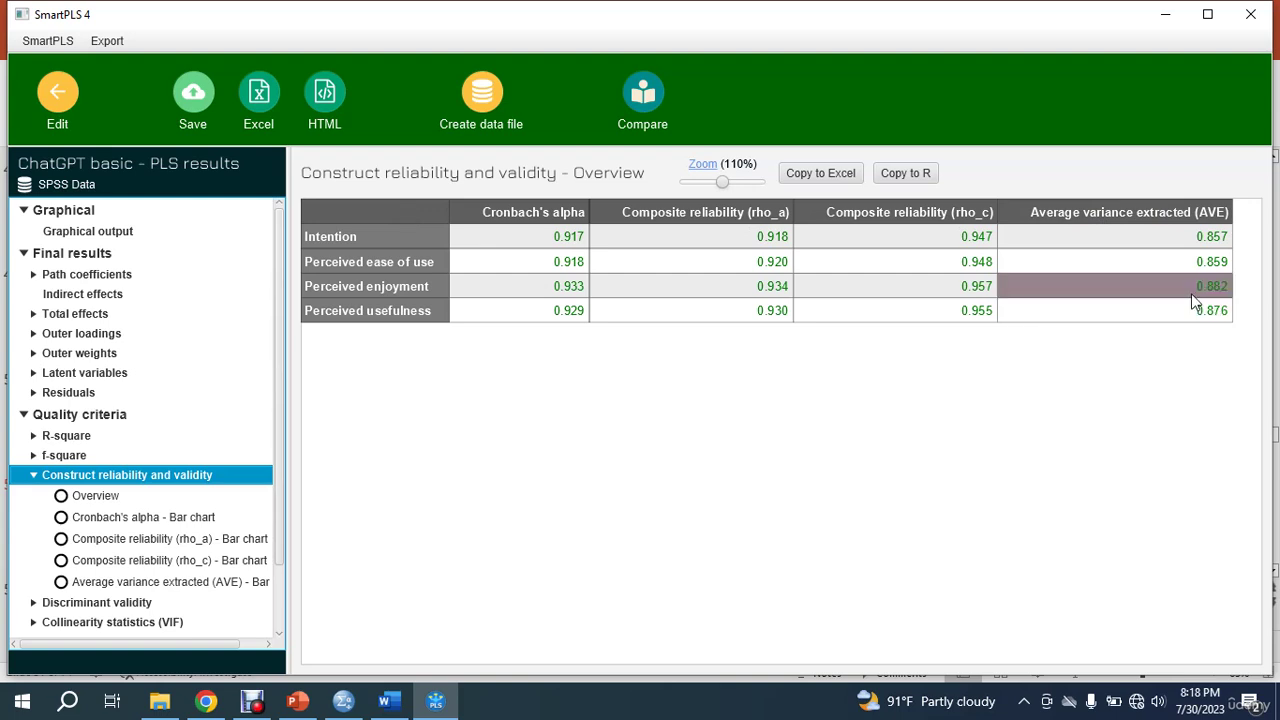
Examine the outer loadings matrix and look over the remaining quality criteria reports
left_click(82, 335)
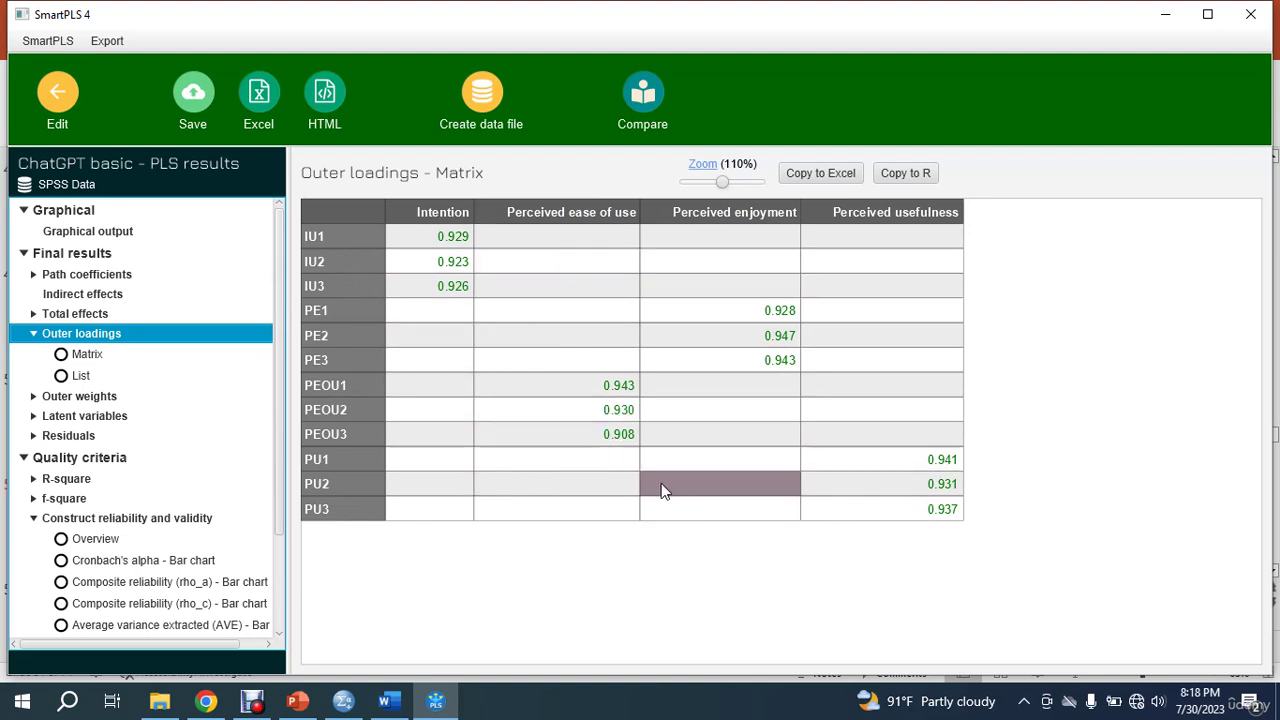
left_click_drag(278, 423, 300, 540)
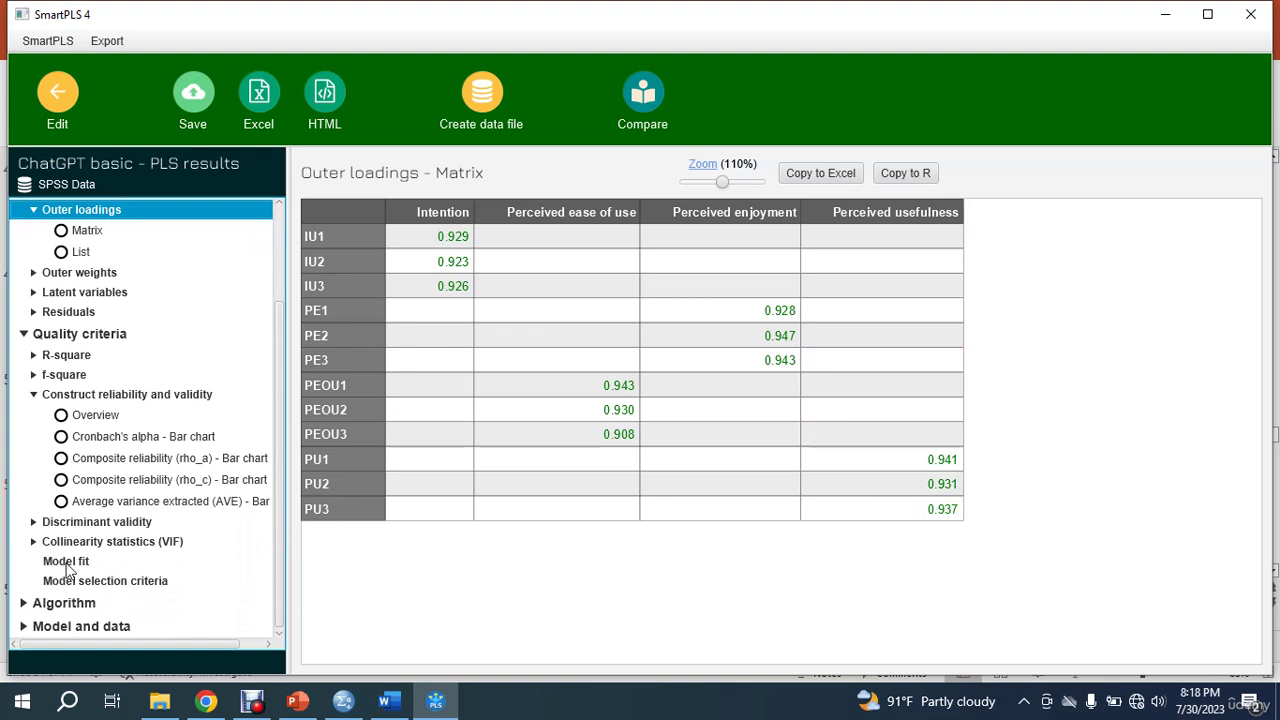
scroll(60, 565, "up", 1)
scroll(62, 420, "up", 1)
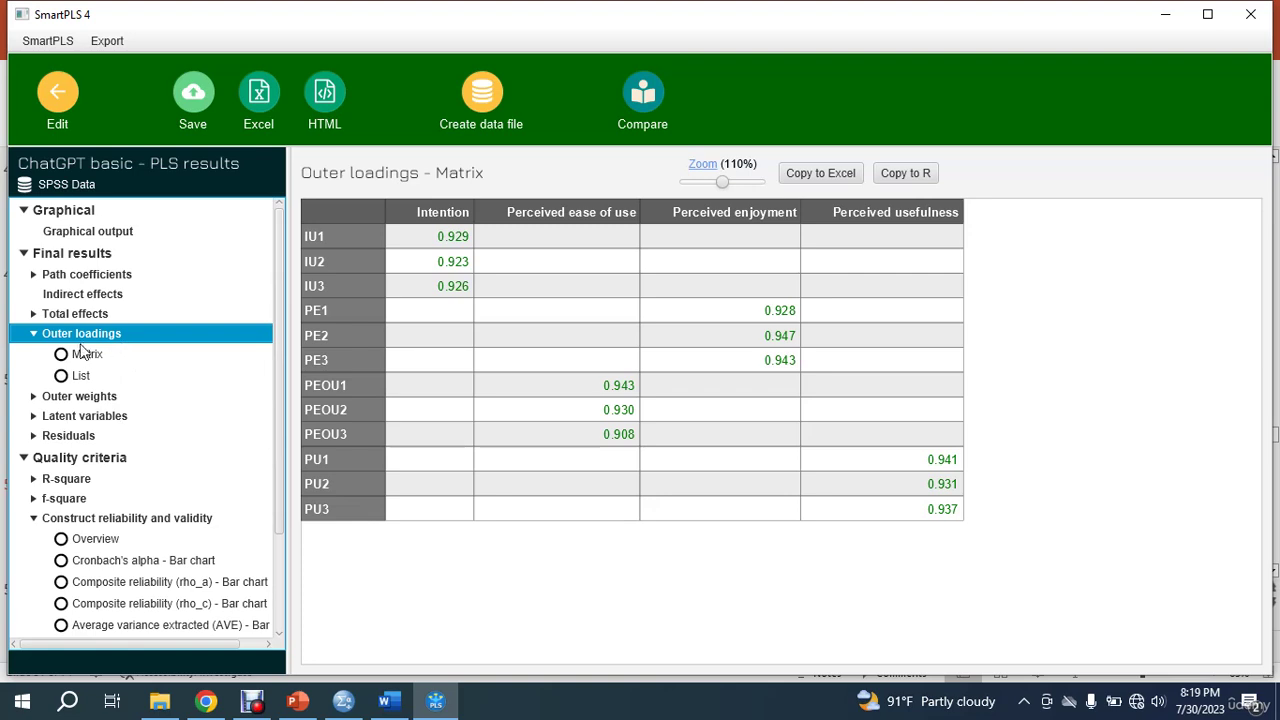
Review the construct reliability and validity overview again, and return to the outer loadings matrix
scroll(85, 440, "down", 1)
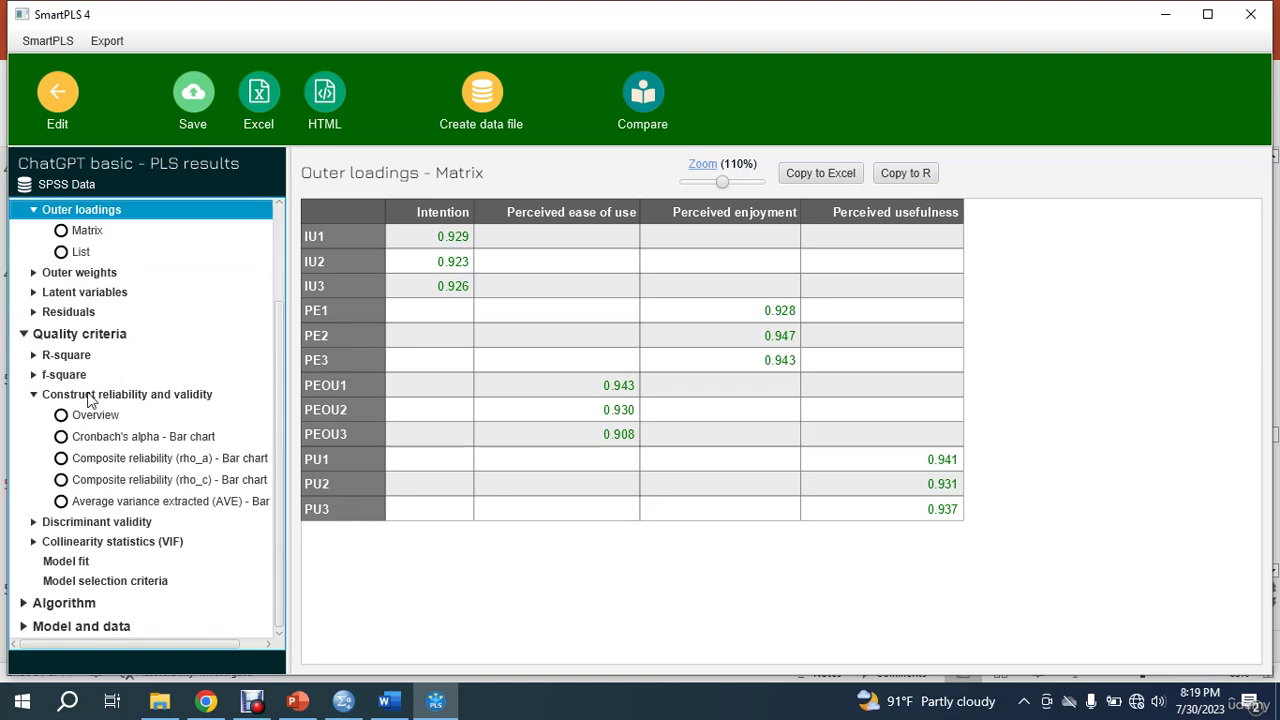
left_click(90, 397)
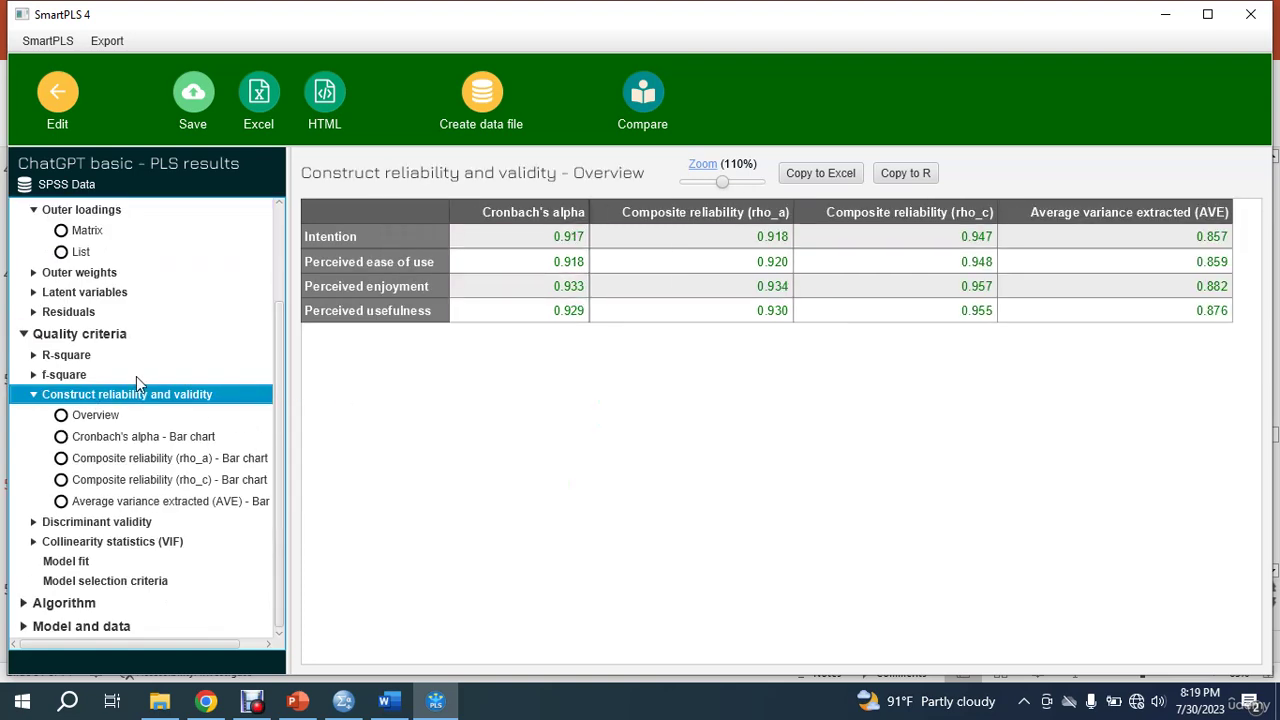
scroll(120, 350, "up", 1)
left_click(99, 336)
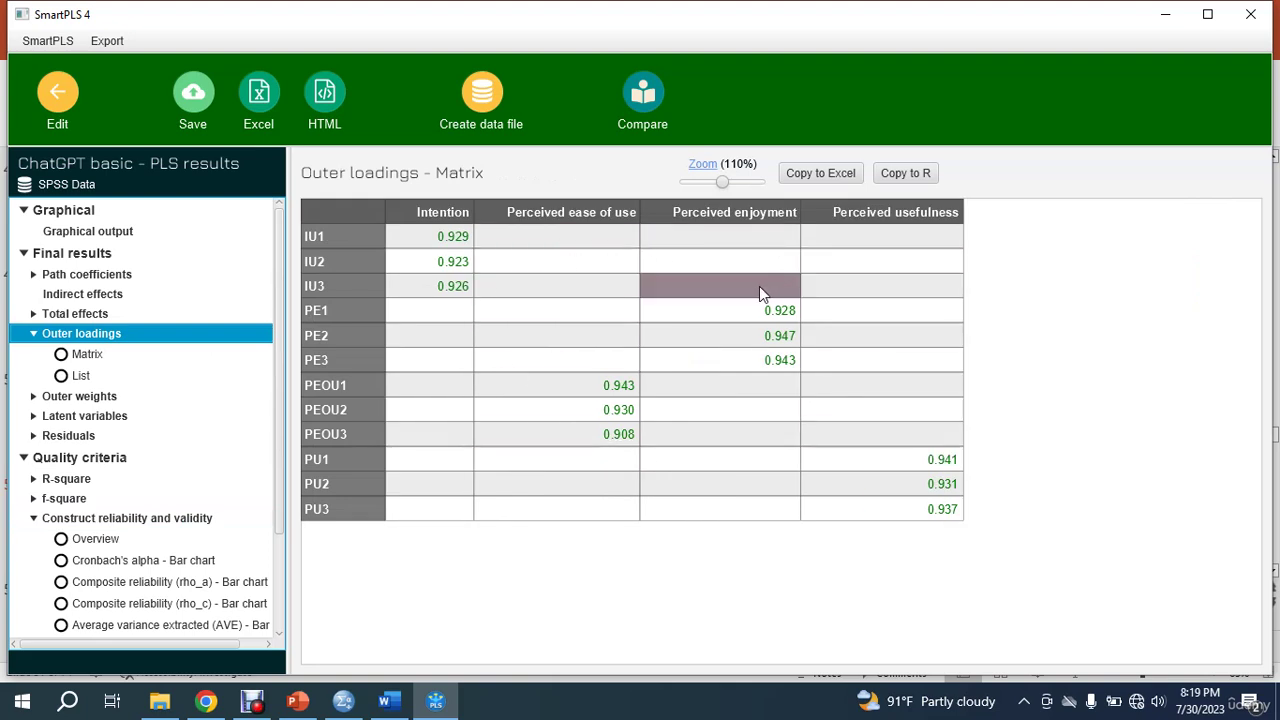
left_click(259, 98)
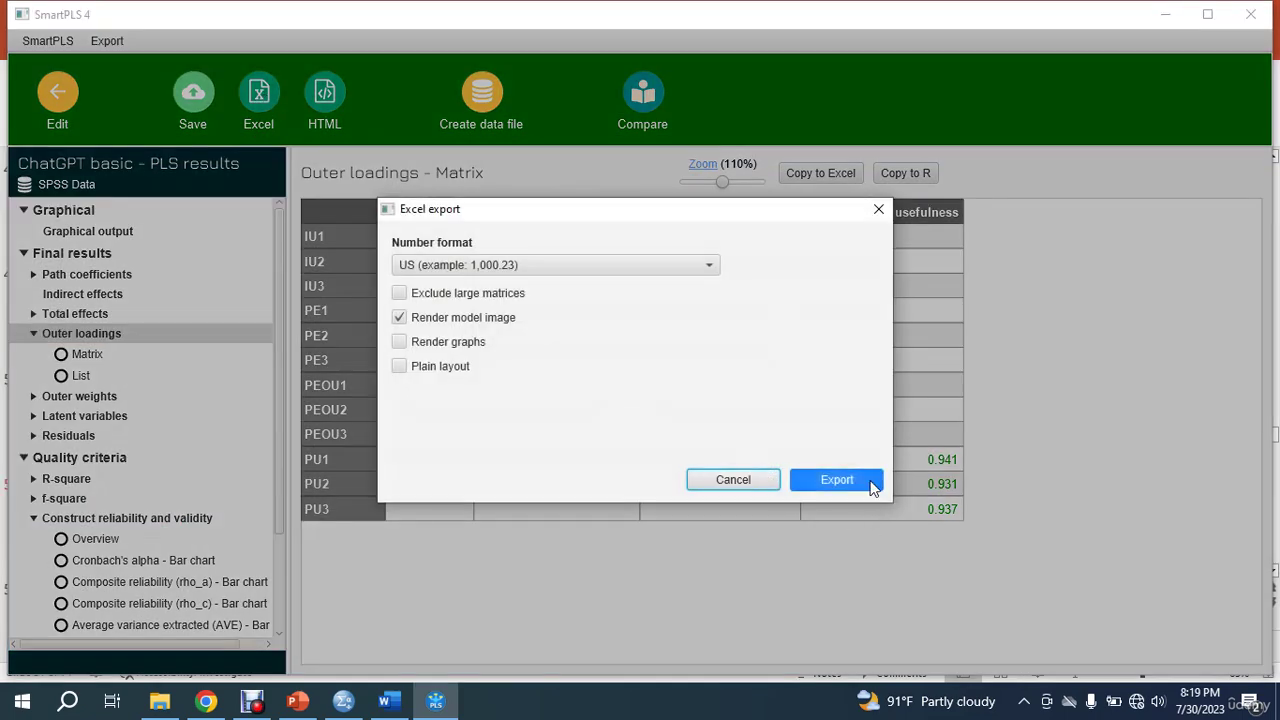
left_click(866, 483)
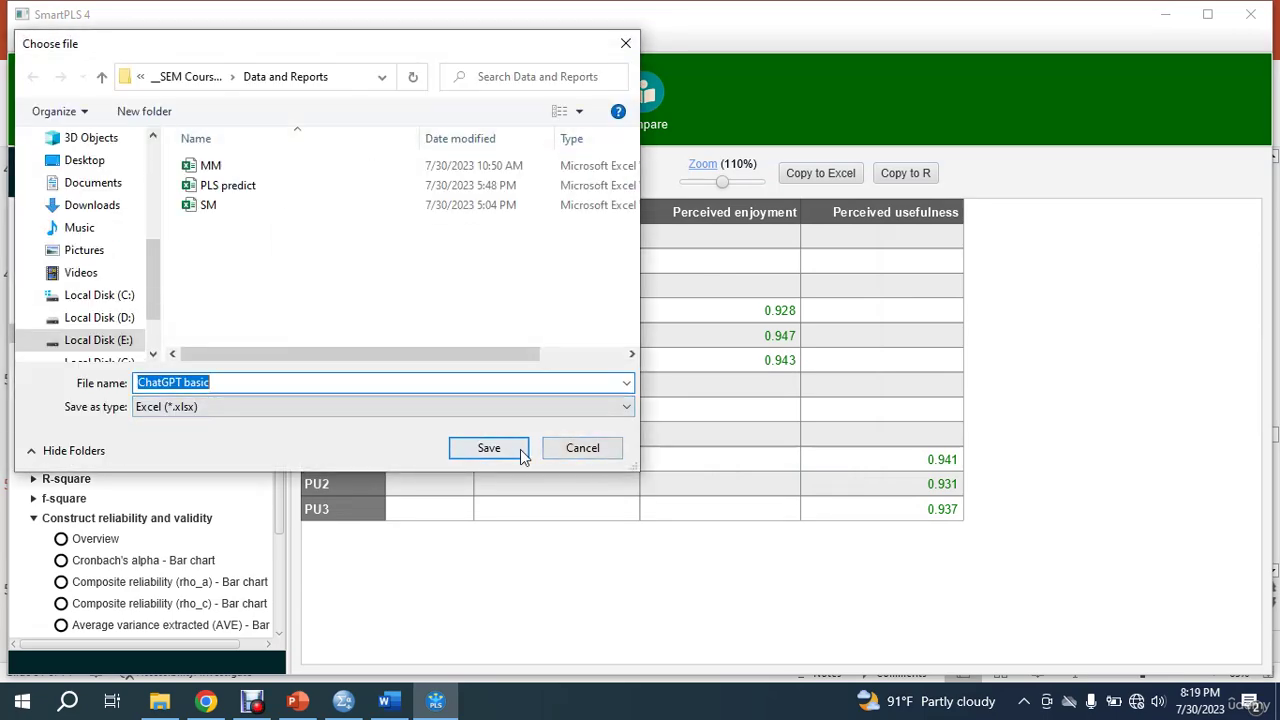
left_click(612, 455)
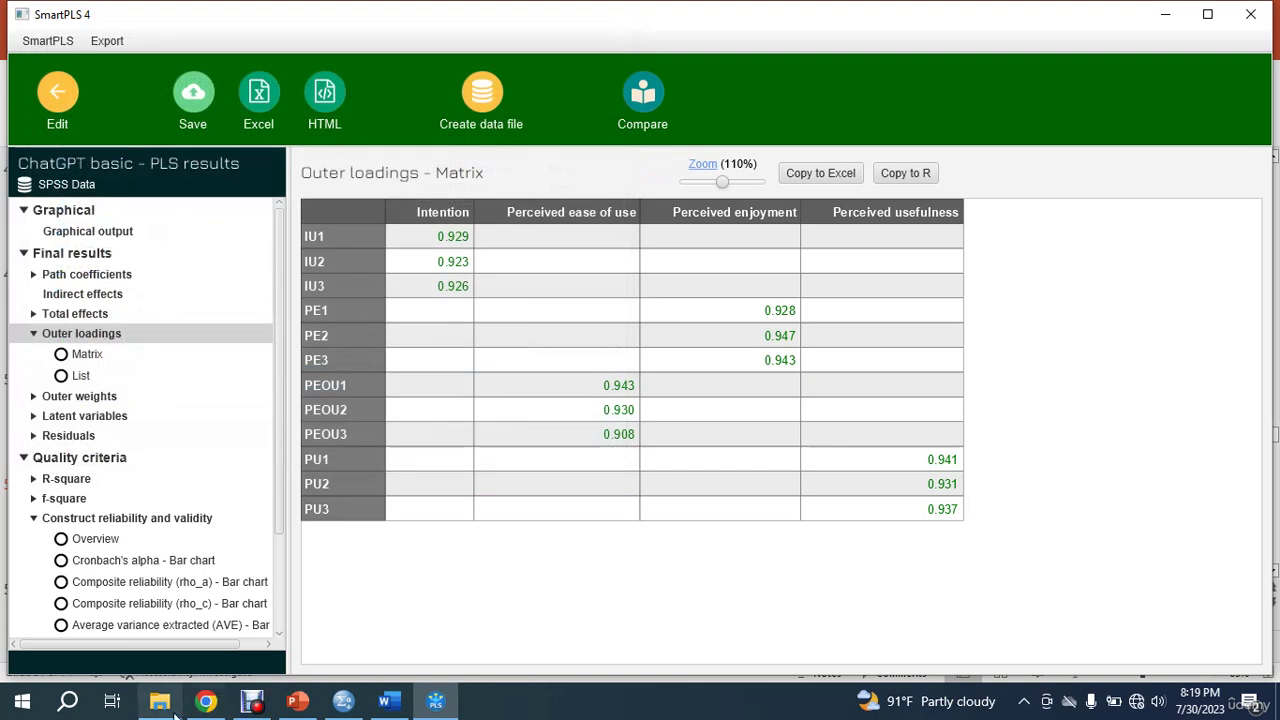
Switch to File Explorer, open the MM workbook from the Data and Reports folder, and view the model diagram on its Navigation sheet
left_click(160, 701)
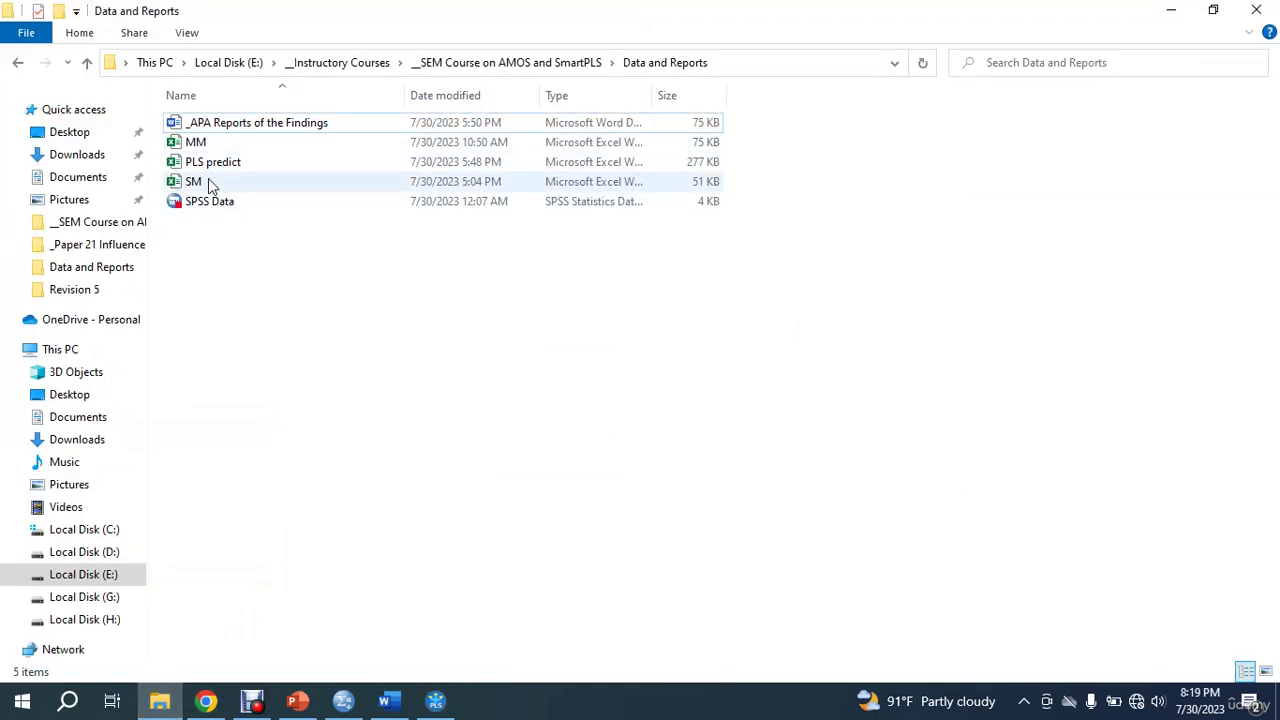
double_click(195, 145)
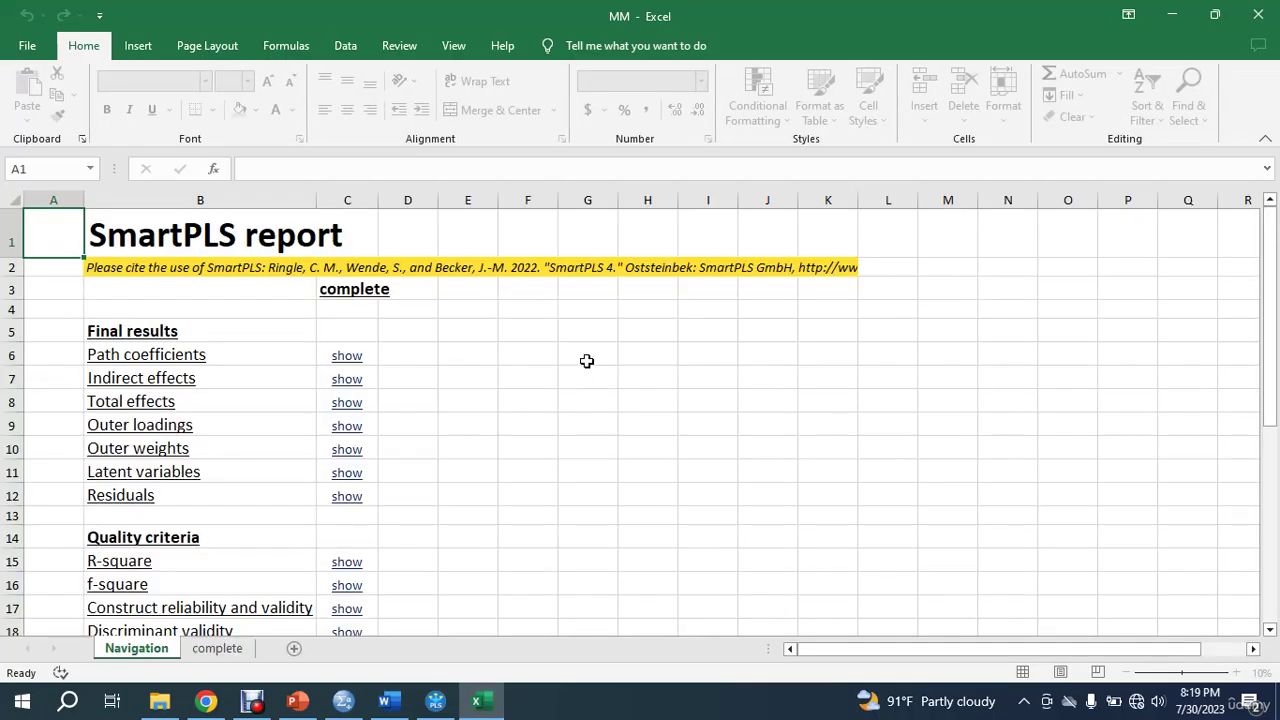
scroll(183, 293, "down", 1)
left_click(675, 352)
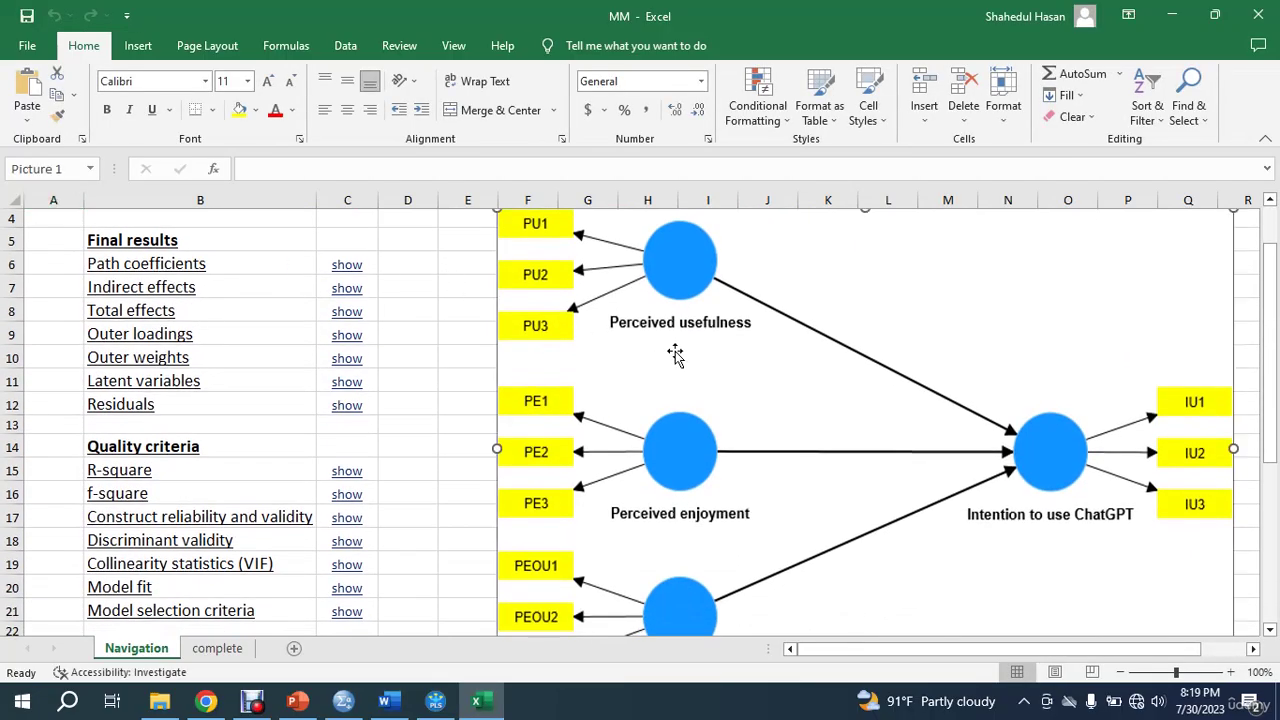
scroll(737, 360, "up", 1)
scroll(589, 426, "down", 2)
scroll(222, 228, "up", 1)
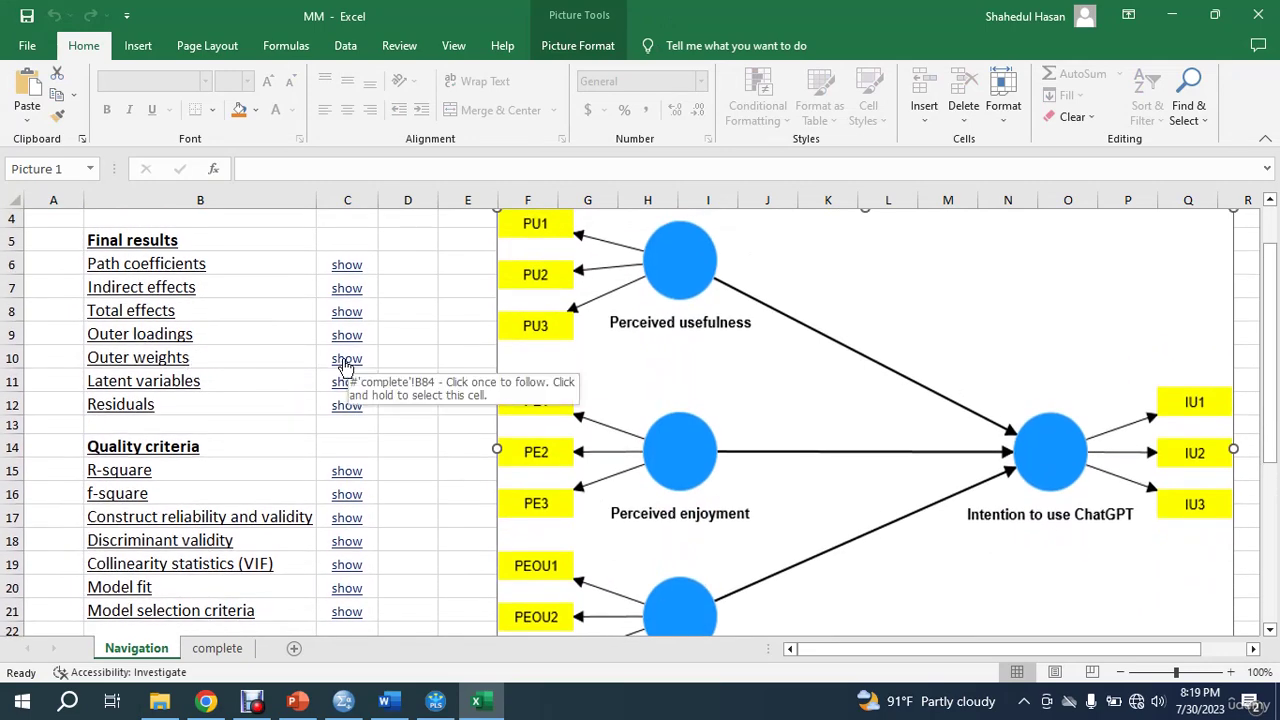
Locate the outer loadings matrix in the complete report sheet and select the whole table from its header row through PU3
left_click(343, 362)
scroll(240, 410, "down", 5)
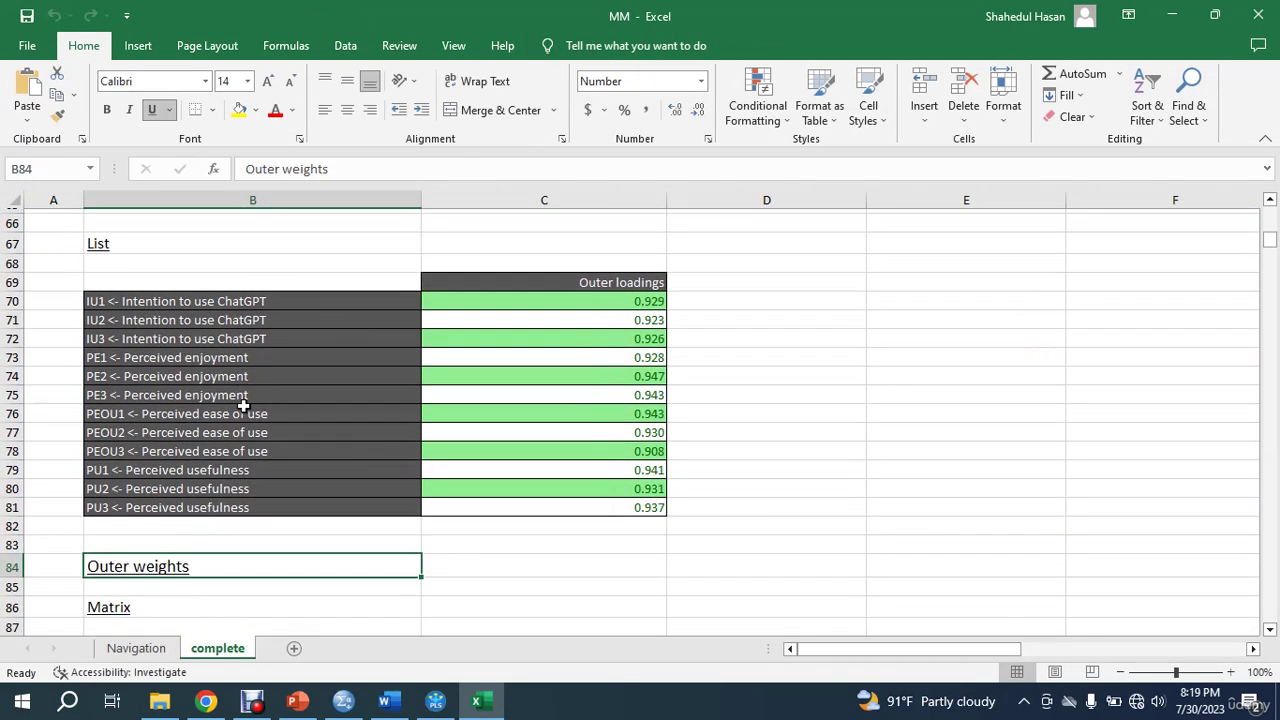
scroll(222, 370, "up", 5)
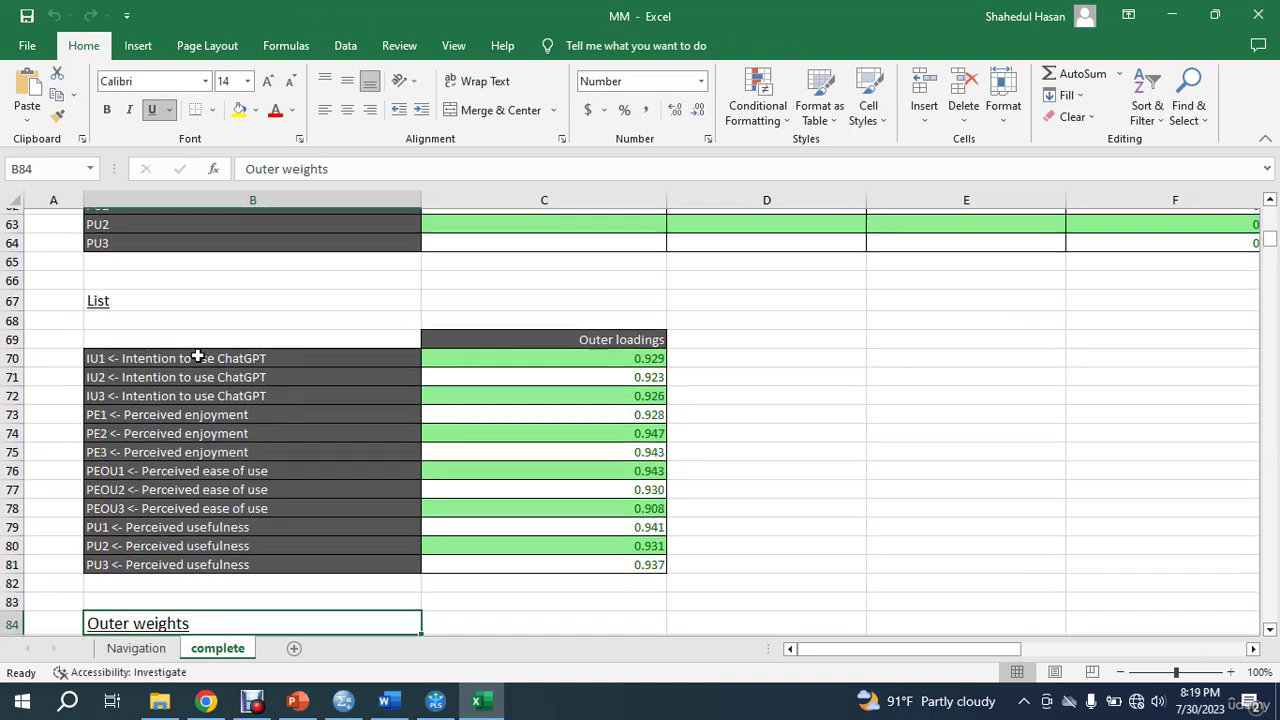
scroll(240, 406, "up", 6)
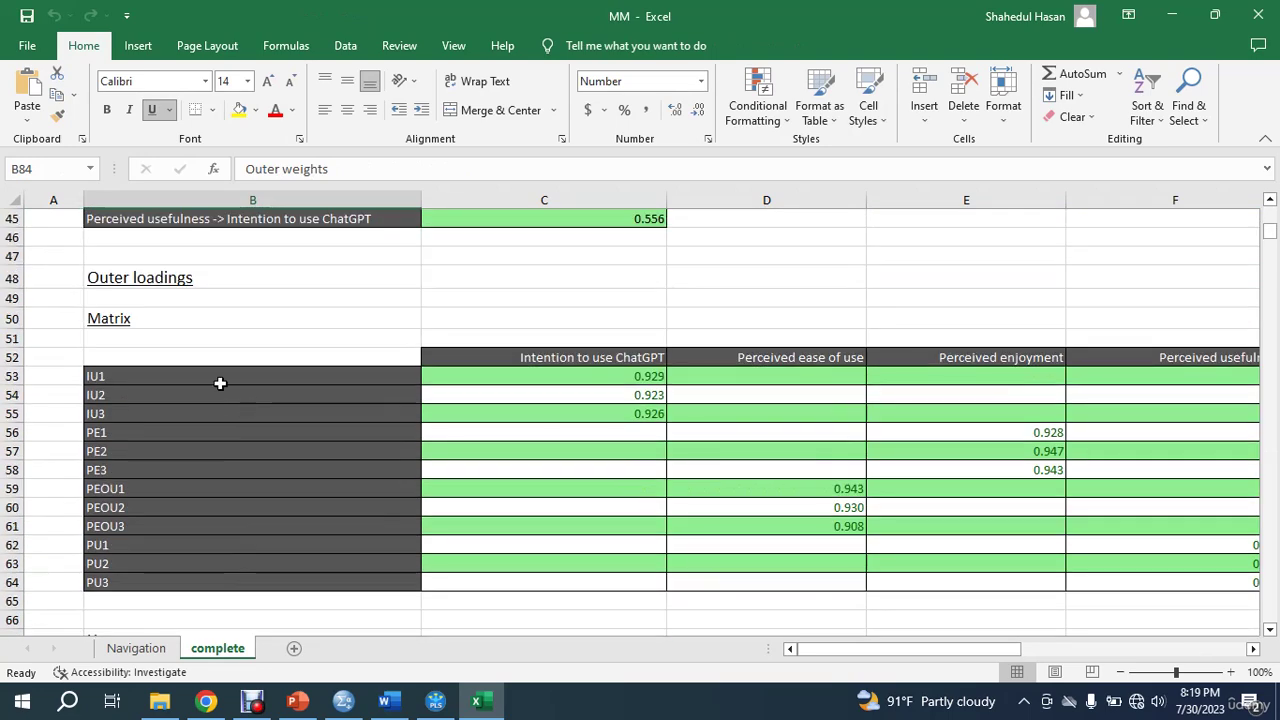
left_click_drag(211, 354, 1103, 543)
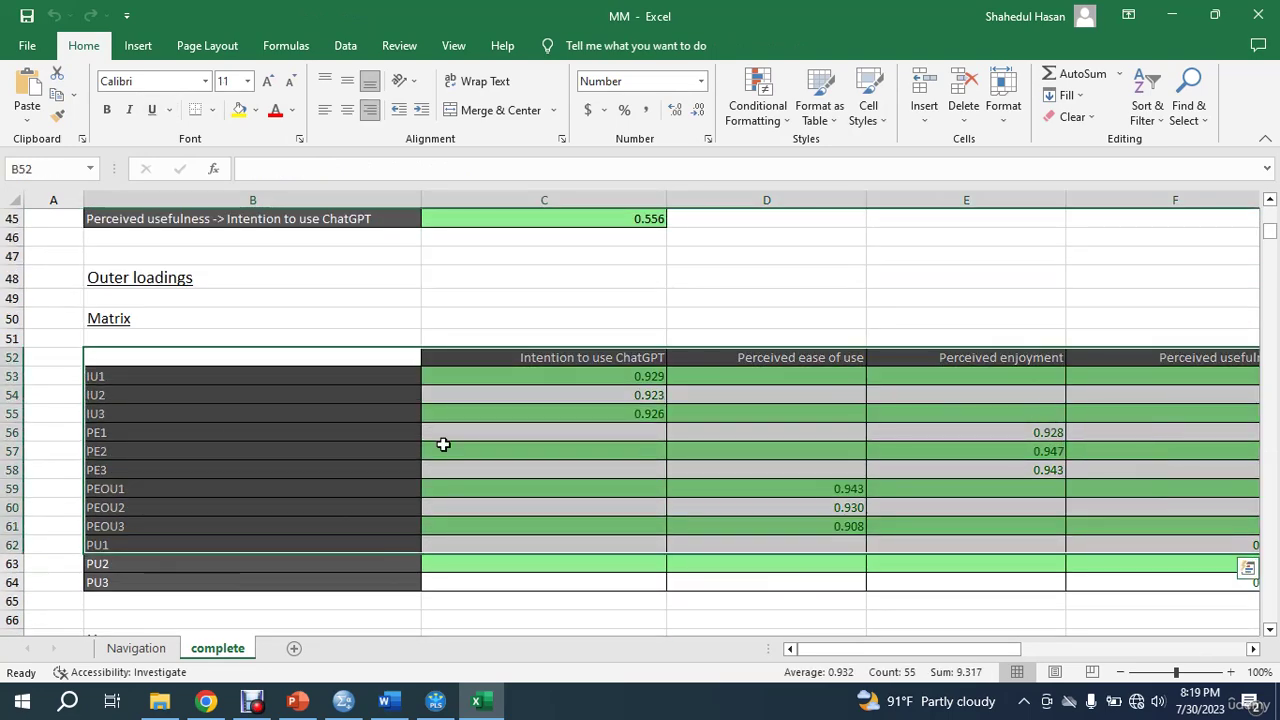
left_click_drag(258, 361, 1250, 577)
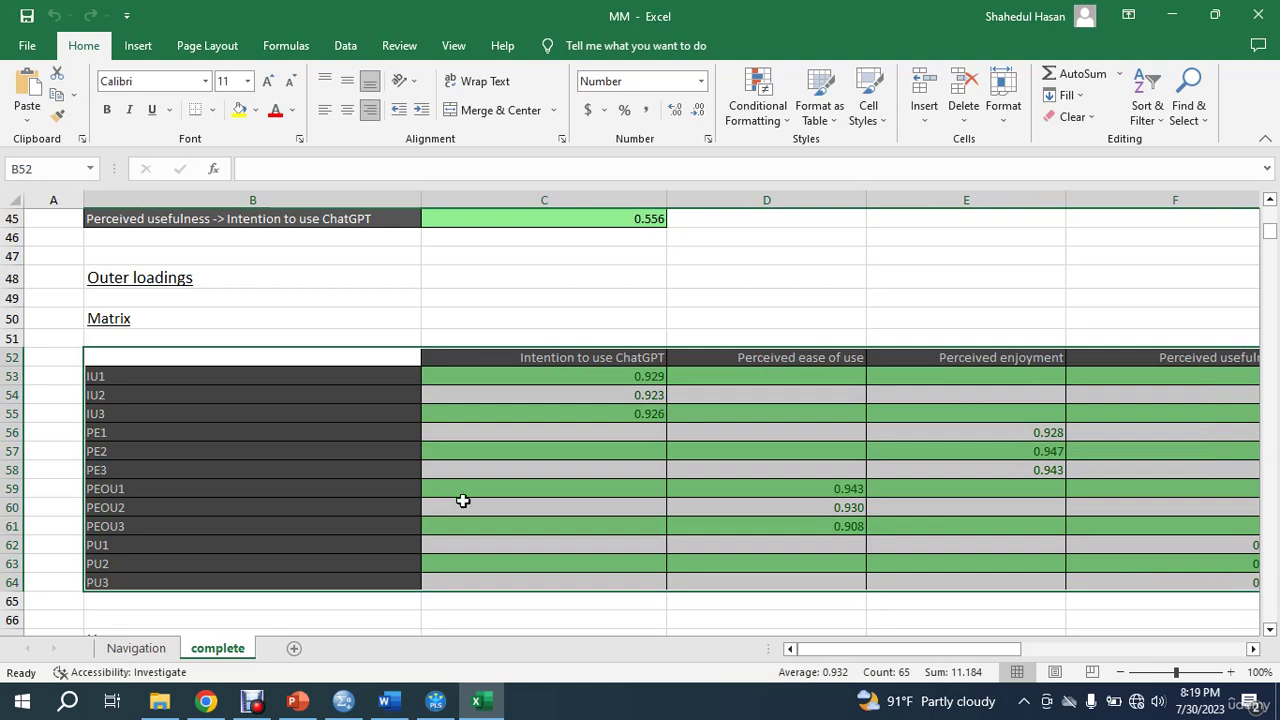
Follow the report's link to Construct reliability and validity and select the entire overview table, through the average variance extracted column
left_click(136, 648)
scroll(190, 381, "down", 2)
left_click(345, 389)
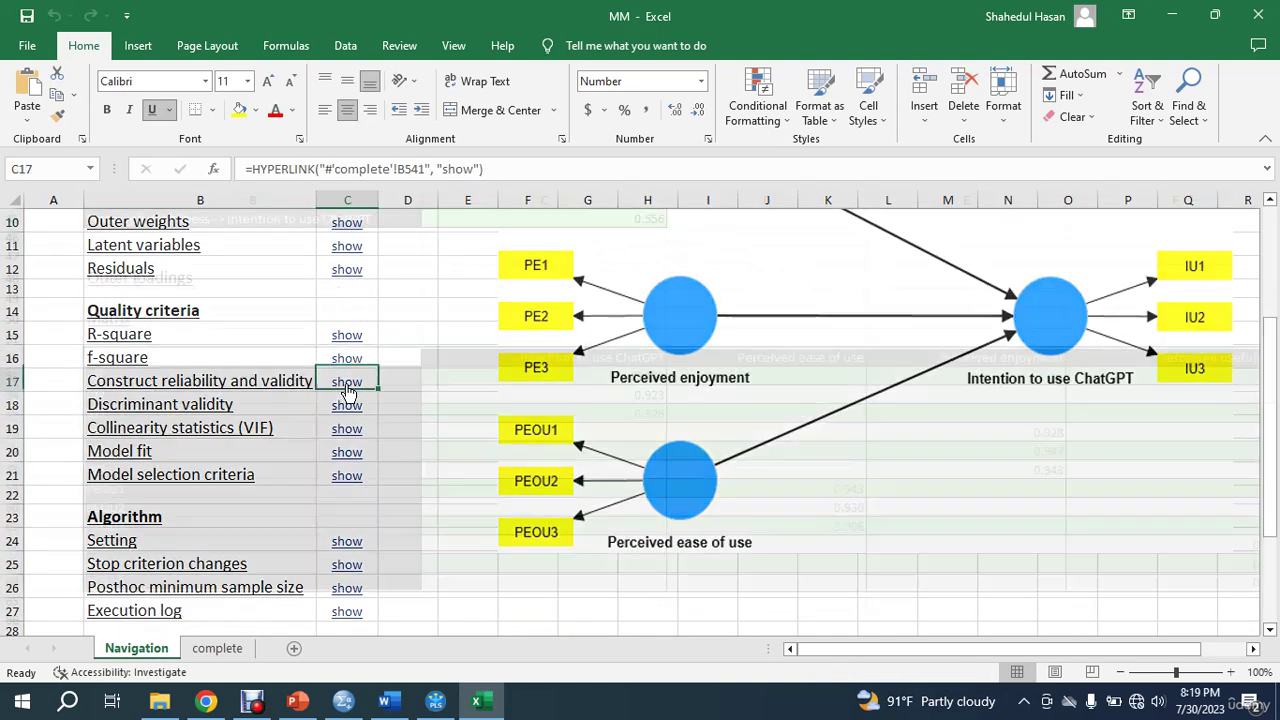
scroll(291, 411, "down", 4)
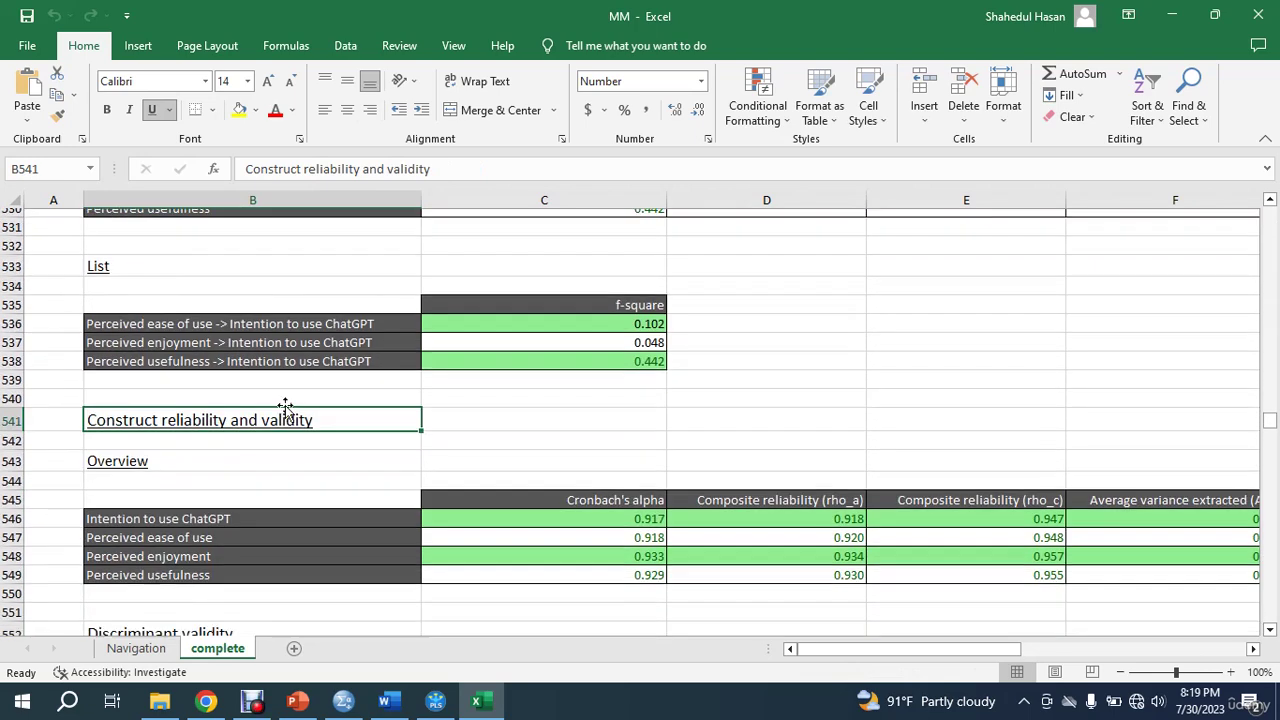
left_click_drag(314, 471, 877, 545)
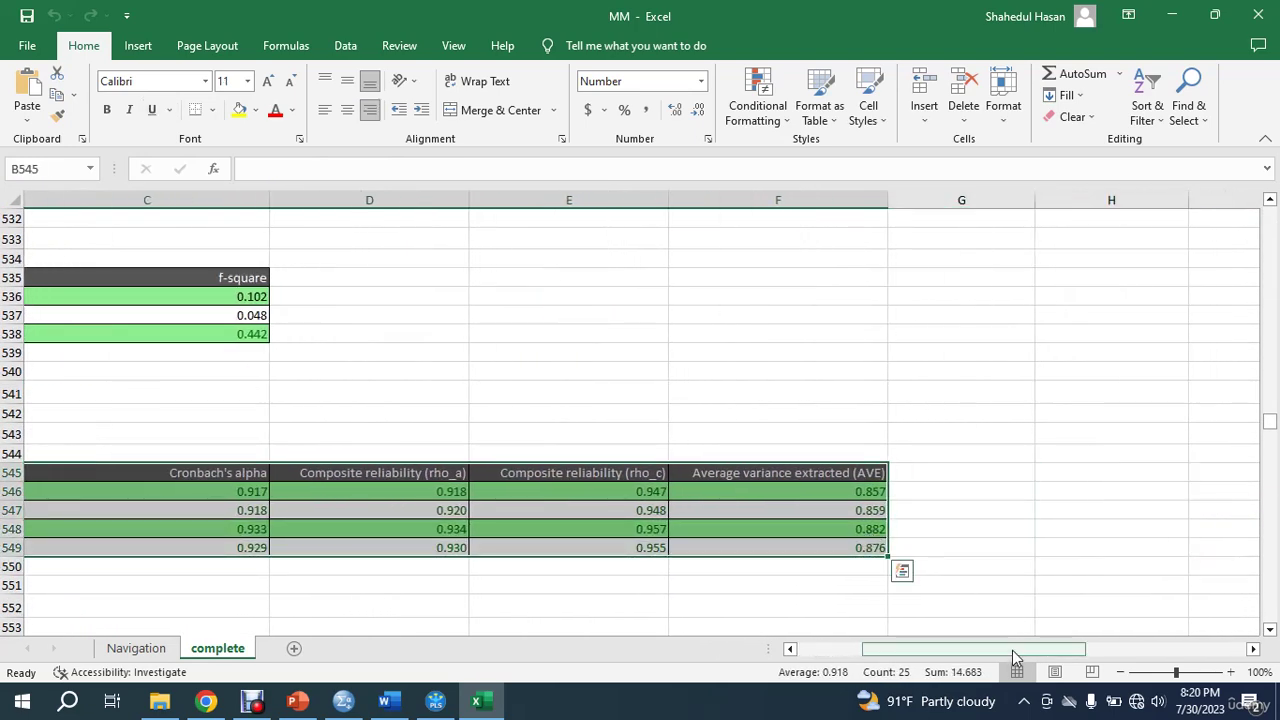
left_click_drag(1012, 650, 955, 650)
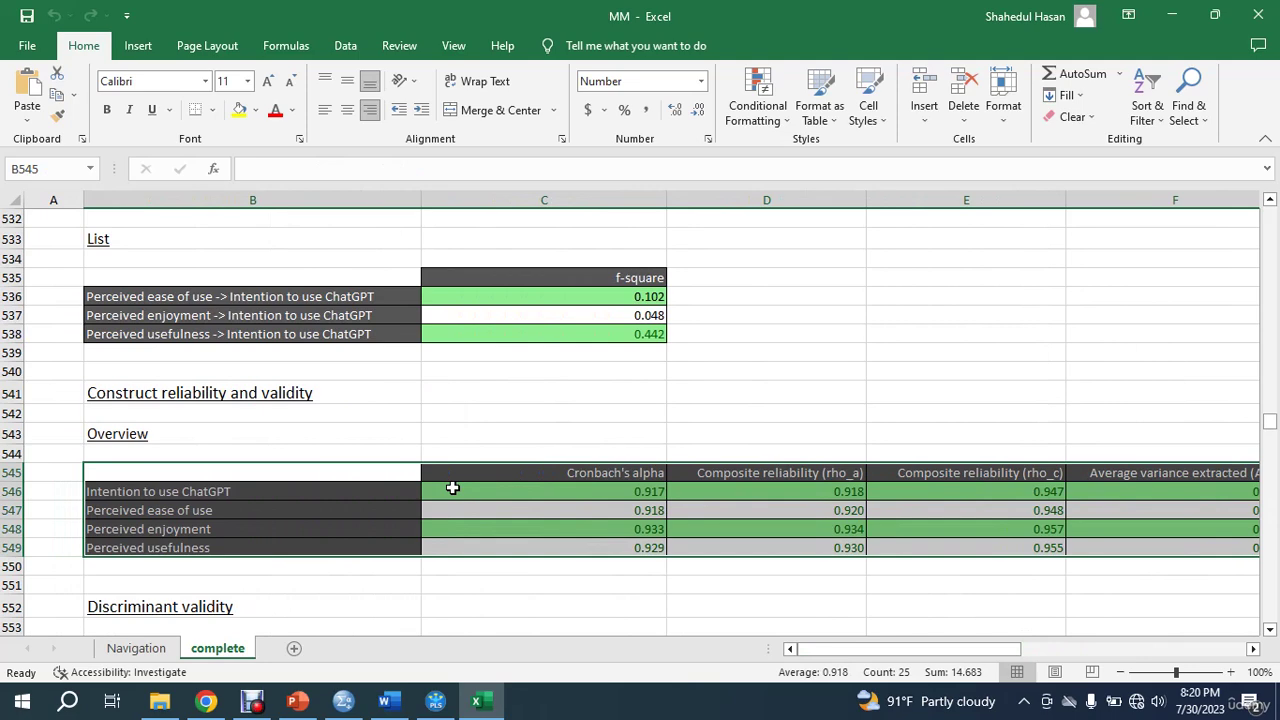
Return to the Navigation sheet and look over its list of report sections and the model diagram
left_click(136, 648)
scroll(263, 315, "up", 3)
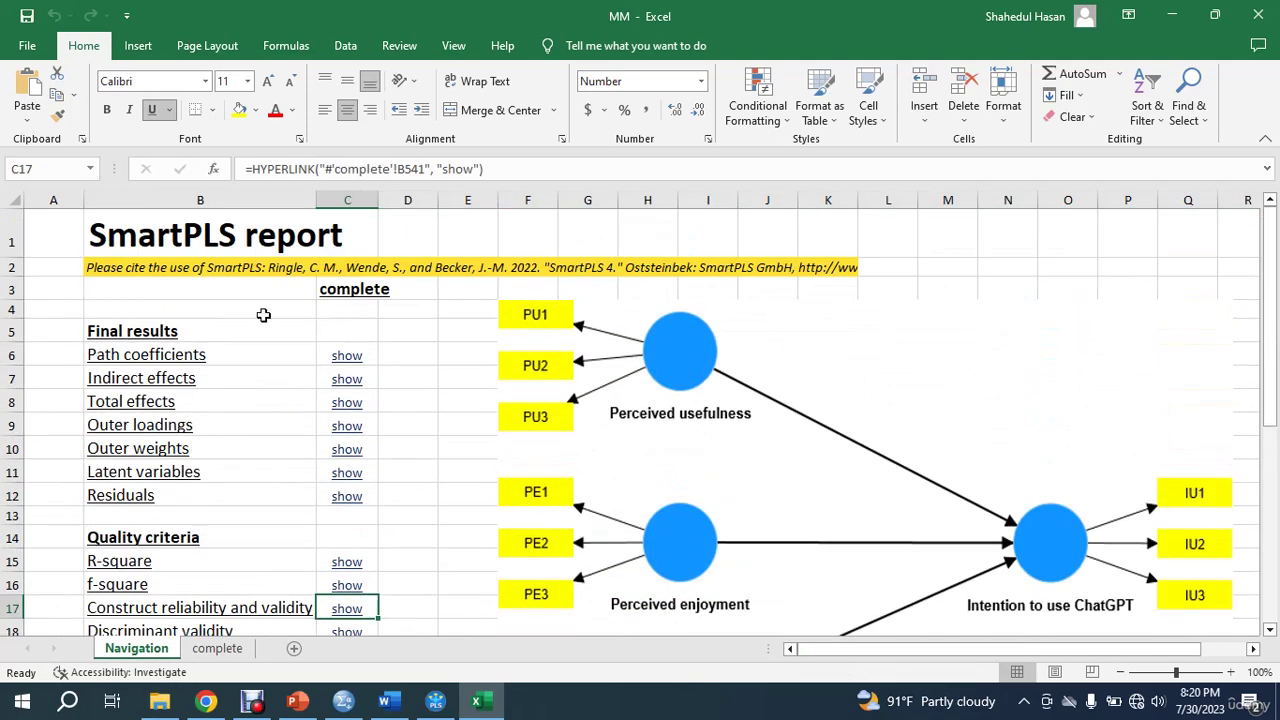
scroll(297, 408, "down", 5)
scroll(379, 396, "up", 3)
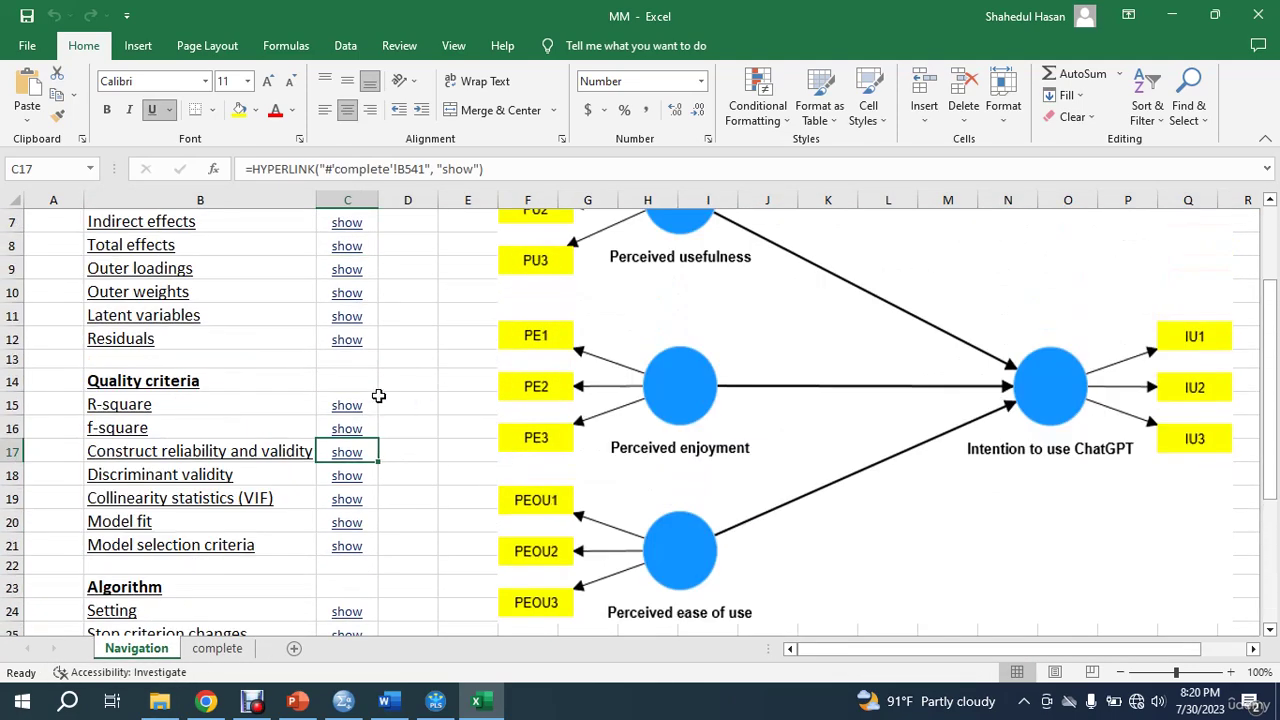
scroll(379, 396, "up", 2)
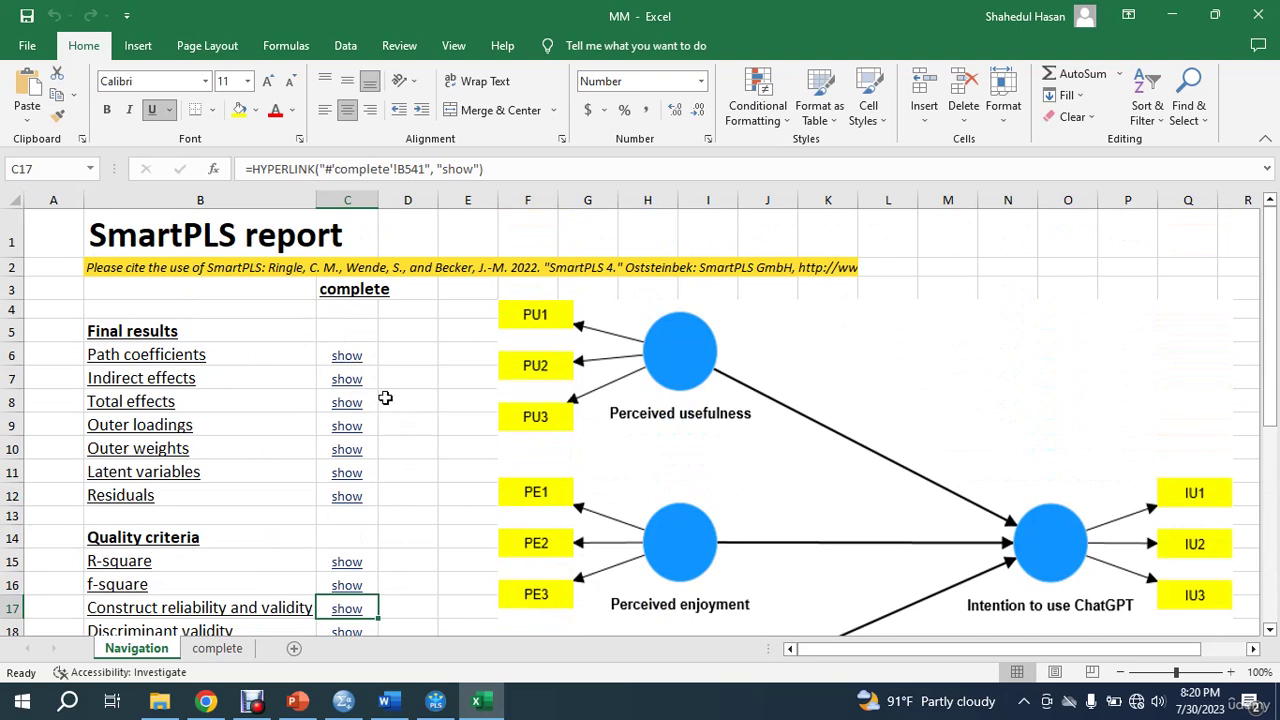